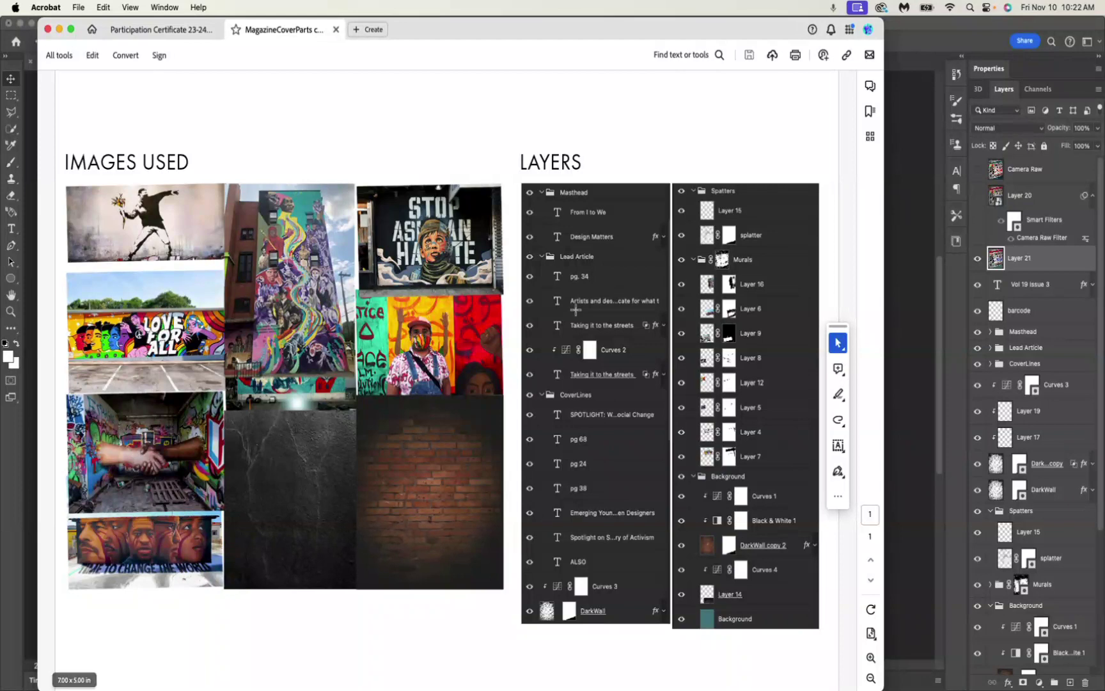
# - Switch to Photoshop and examine the magazine cover's masthead, tagline and issue line at close range
pyautogui.click(968, 41)
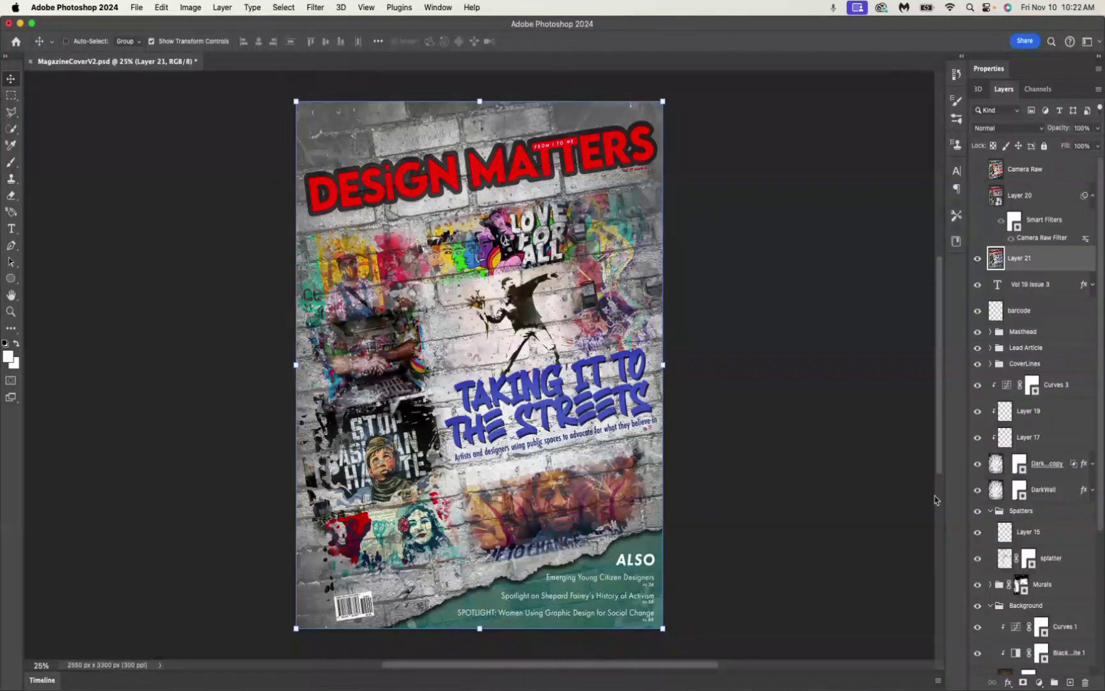
pyautogui.scroll(1, 935, 500)
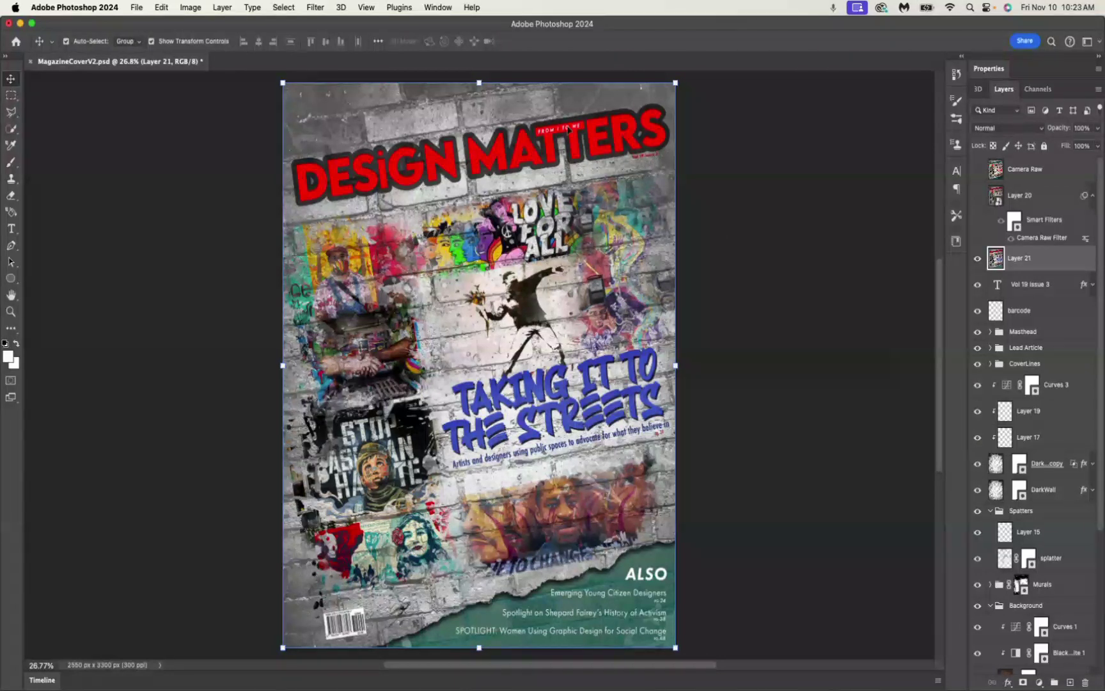
pyautogui.press('super+1')
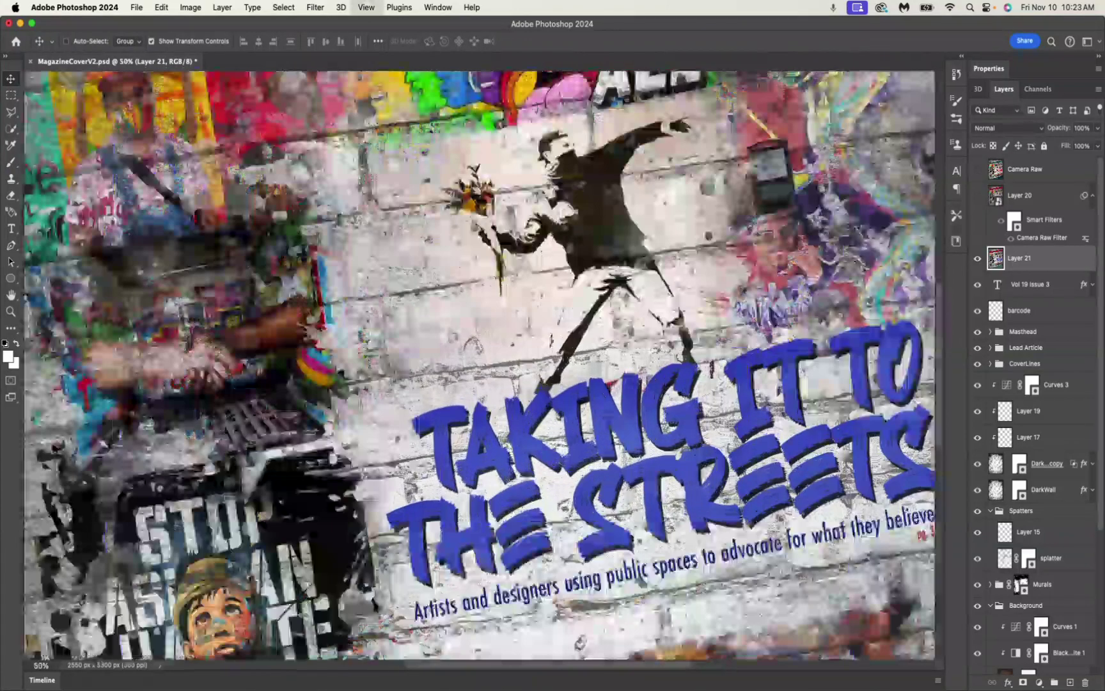
pyautogui.scroll(10, 548, 374)
pyautogui.scroll(3, 548, 373)
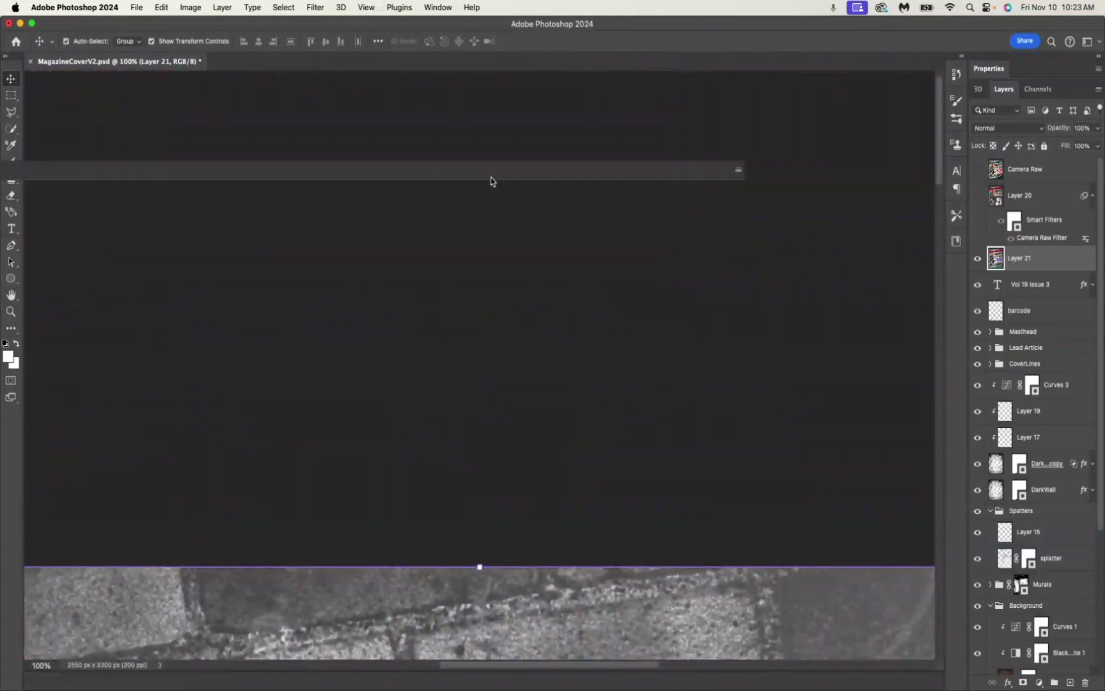
pyautogui.scroll(-10, 529, 621)
pyautogui.hscroll(8, 530, 621)
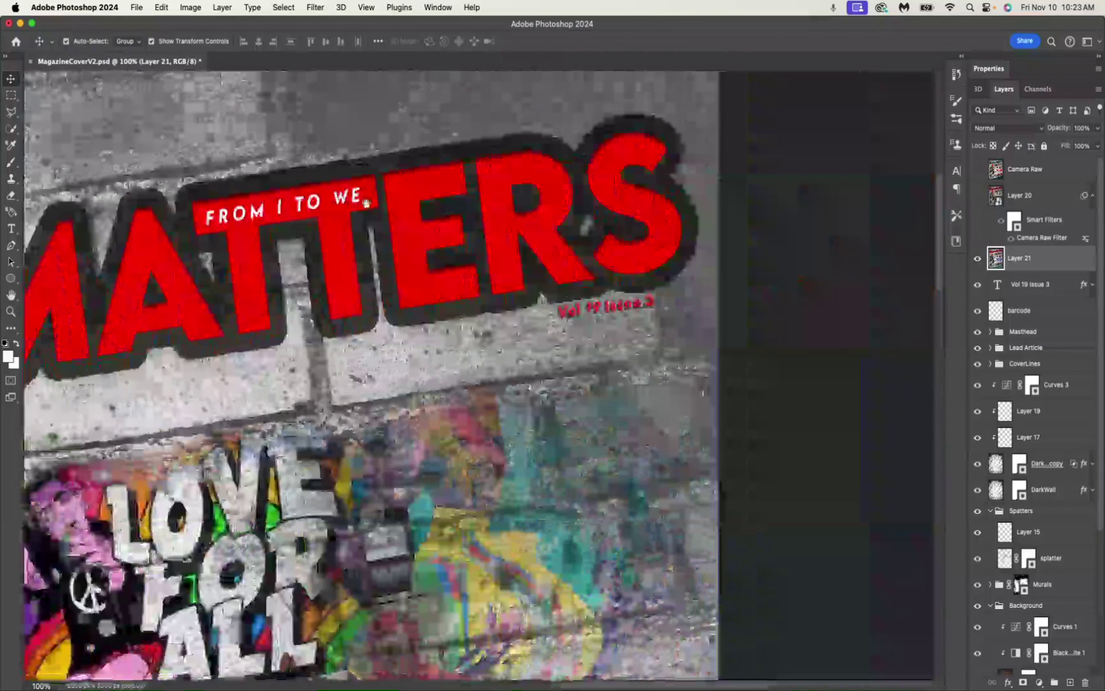
pyautogui.moveTo(366, 204); pyautogui.dragTo(761, 209)
pyautogui.press('super+minus')
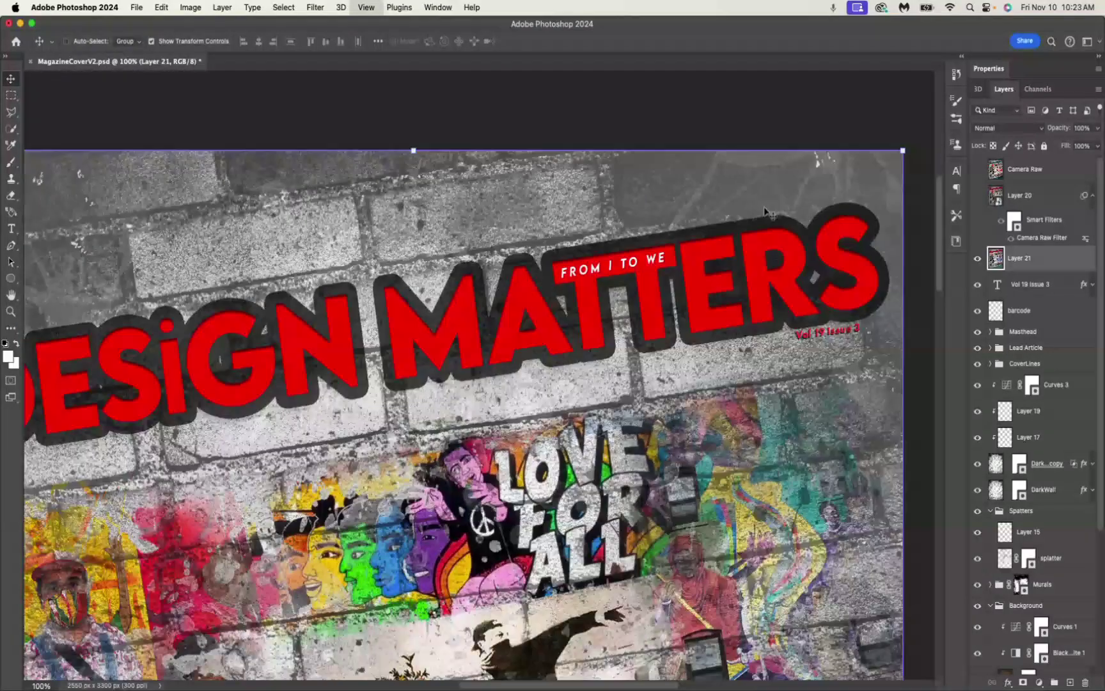
# - Examine the murals, the lead article title with its subtitle, and the page reference in the middle of the cover
pyautogui.scroll(-5, 487, 203)
pyautogui.hscroll(-3, 487, 203)
pyautogui.scroll(-8, 488, 204)
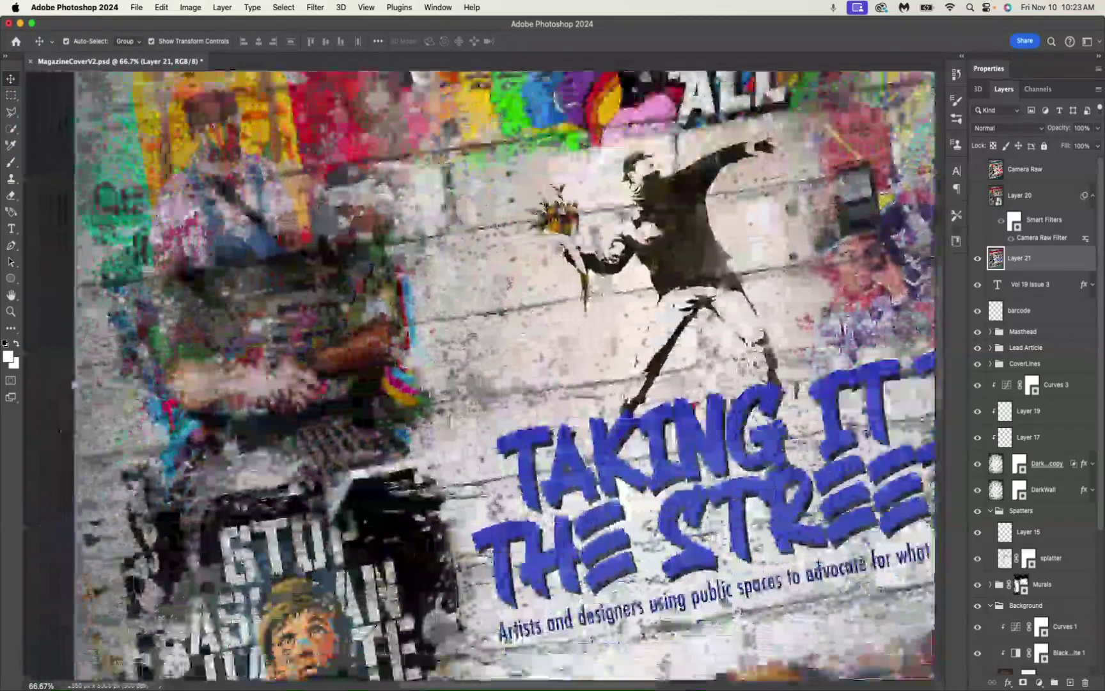
pyautogui.hscroll(5, 488, 203)
pyautogui.scroll(6, 334, 257)
pyautogui.hscroll(1, 334, 257)
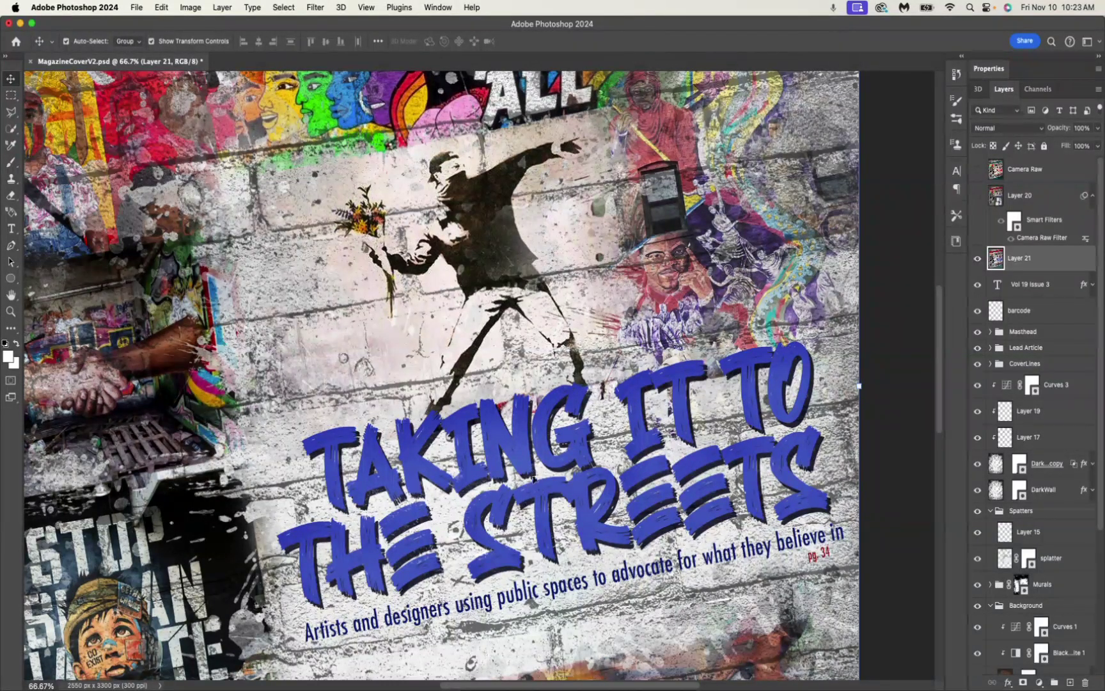
pyautogui.moveTo(523, 543); pyautogui.dragTo(464, 395)
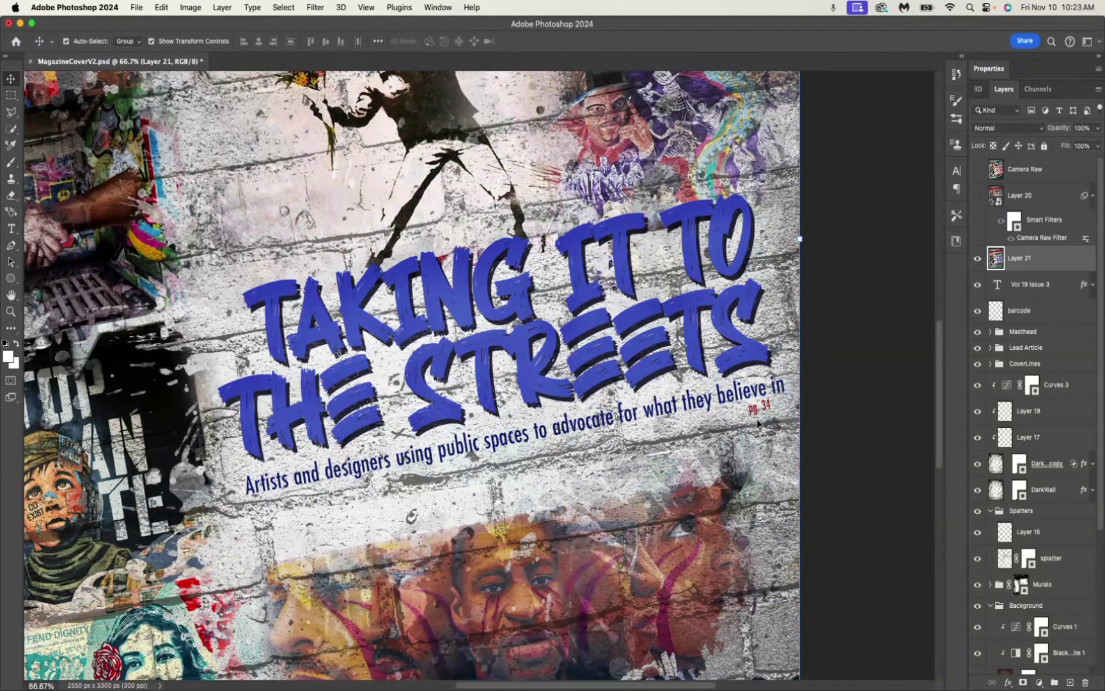
pyautogui.scroll(-5, 440, 515)
pyautogui.hscroll(-2, 440, 515)
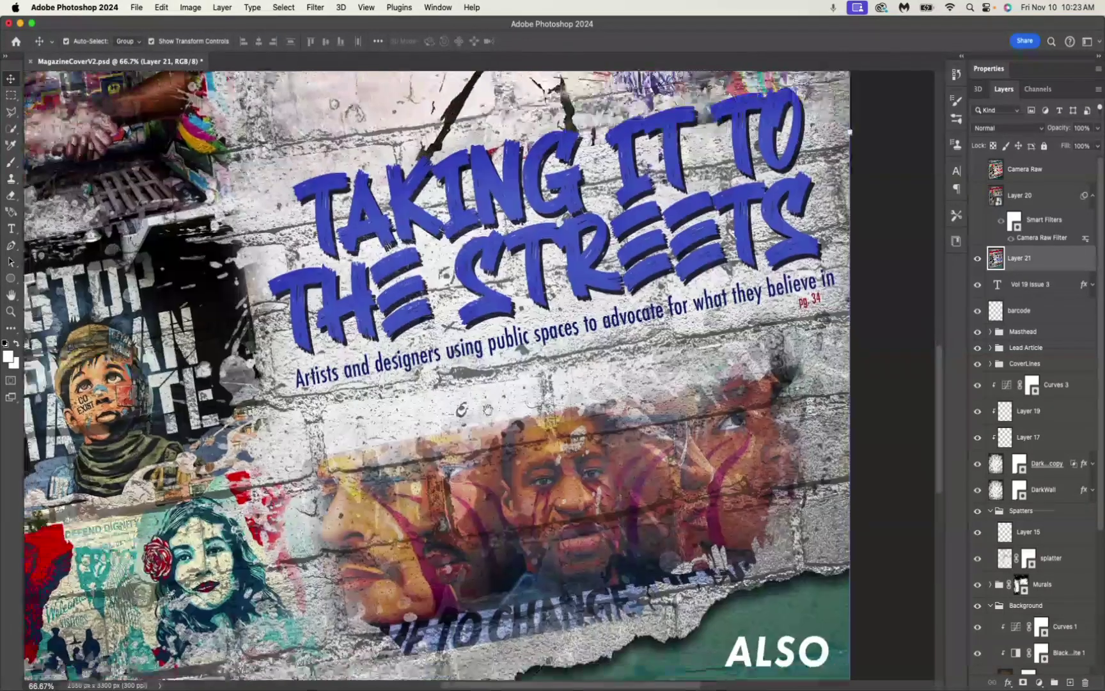
# - Examine the ALSO cover lines and the barcode at the foot of the cover, ending on the whole page
pyautogui.scroll(-12, 759, 368)
pyautogui.hscroll(2, 759, 367)
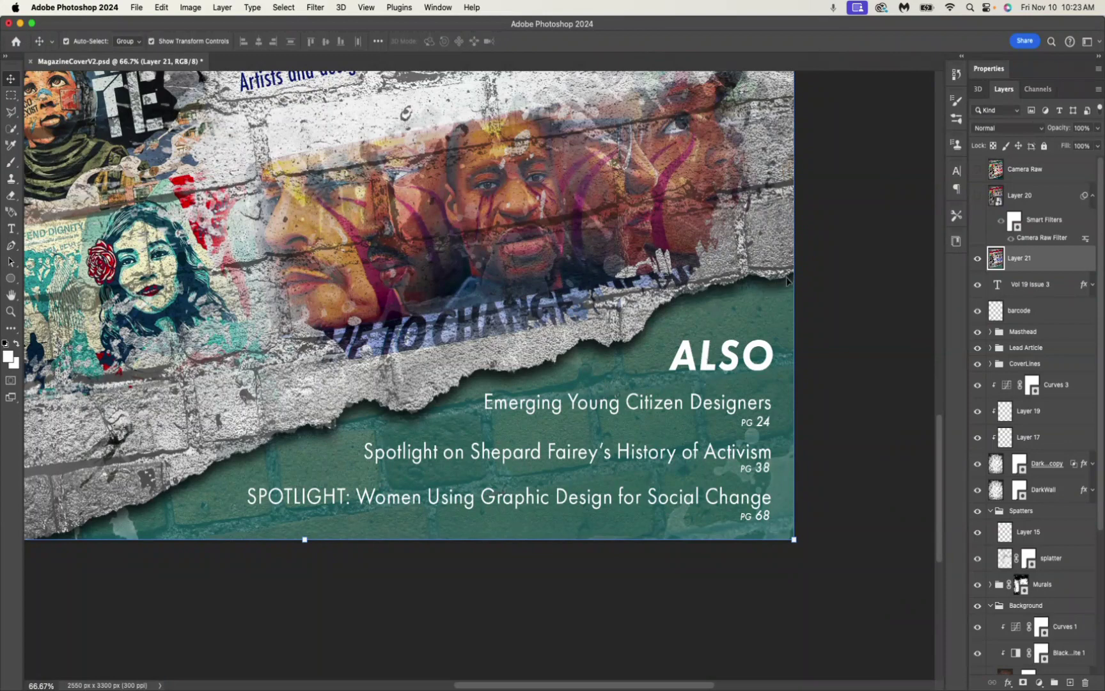
pyautogui.scroll(3, 168, 450)
pyautogui.scroll(-3, 350, 522)
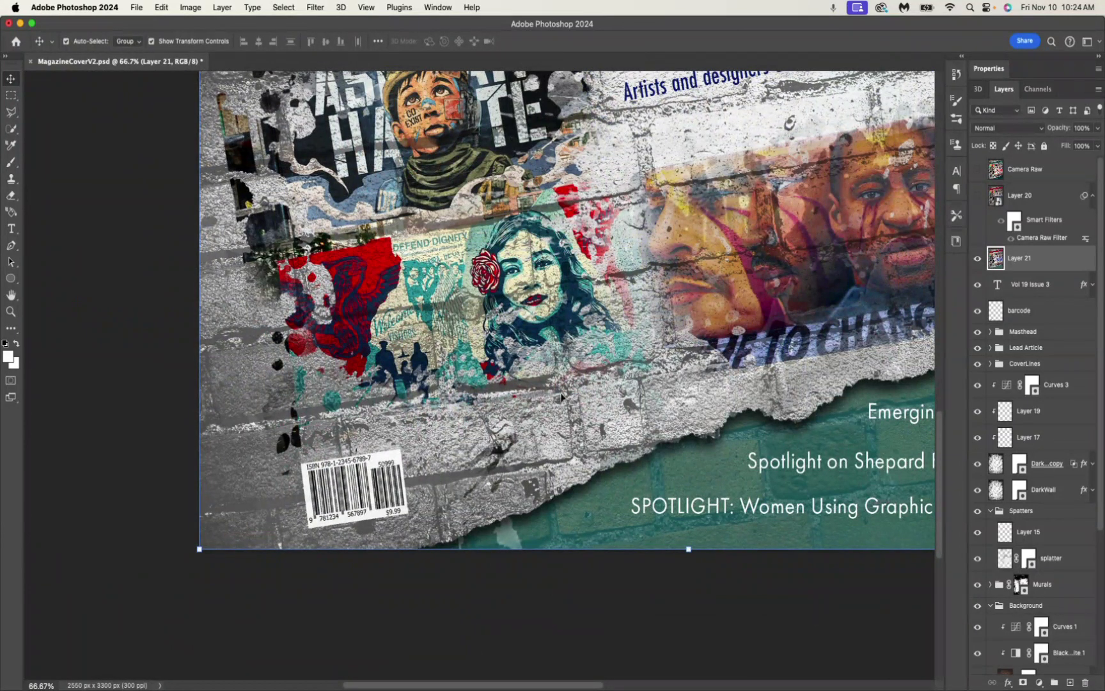
pyautogui.press('super+0')
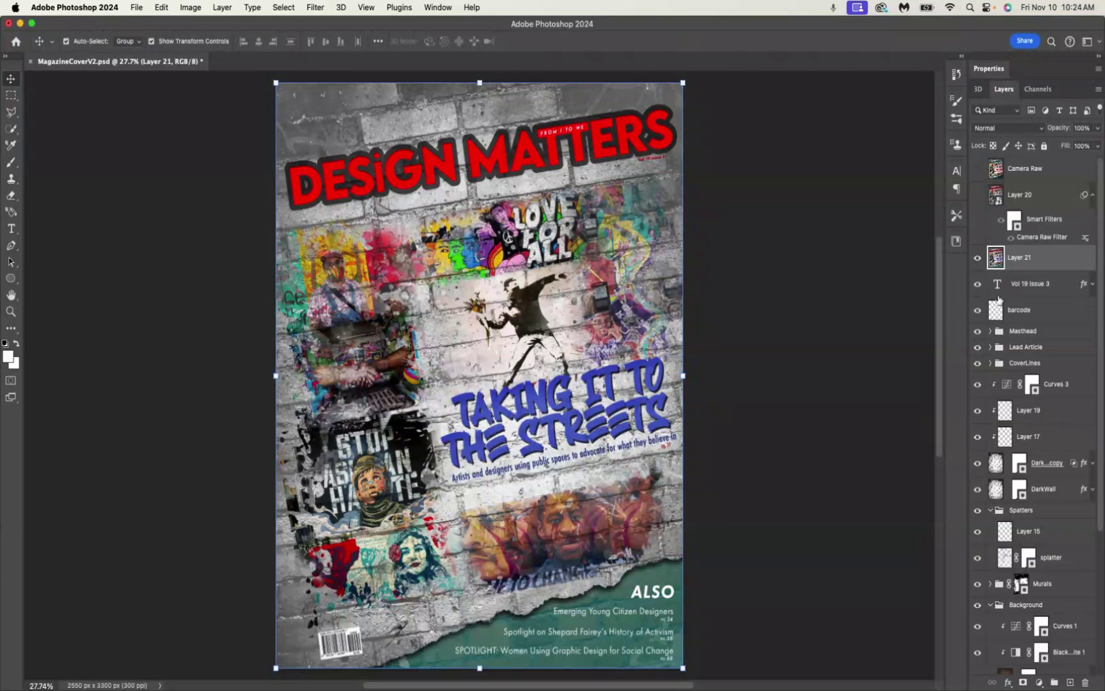
# - Hide the artwork layers from Layer 21 down to Layer 14, including the contents of the Background group
pyautogui.moveTo(977, 258); pyautogui.dragTo(979, 662)
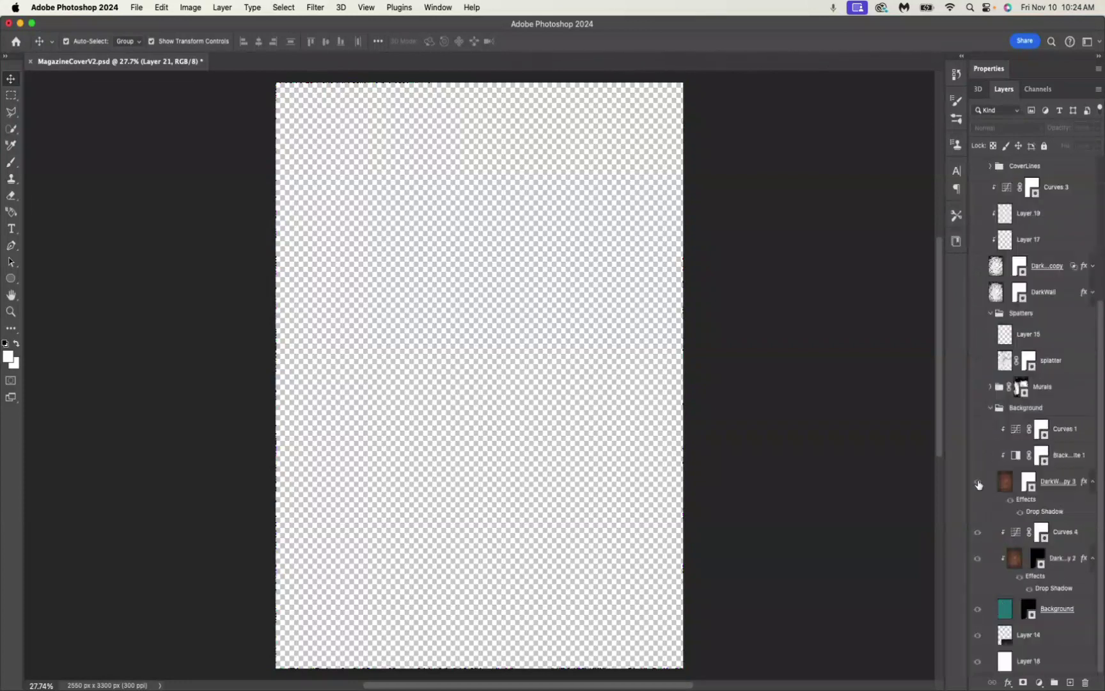
pyautogui.click(978, 636)
pyautogui.click(978, 635)
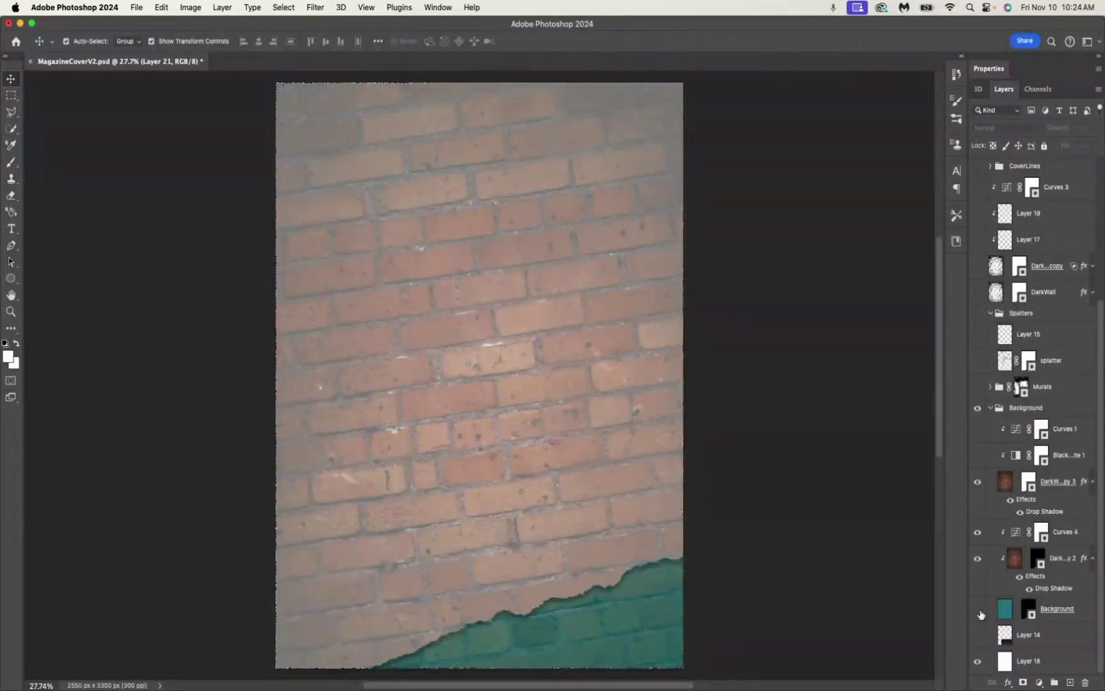
pyautogui.click(977, 536)
pyautogui.moveTo(977, 482); pyautogui.dragTo(977, 611)
pyautogui.click(979, 410)
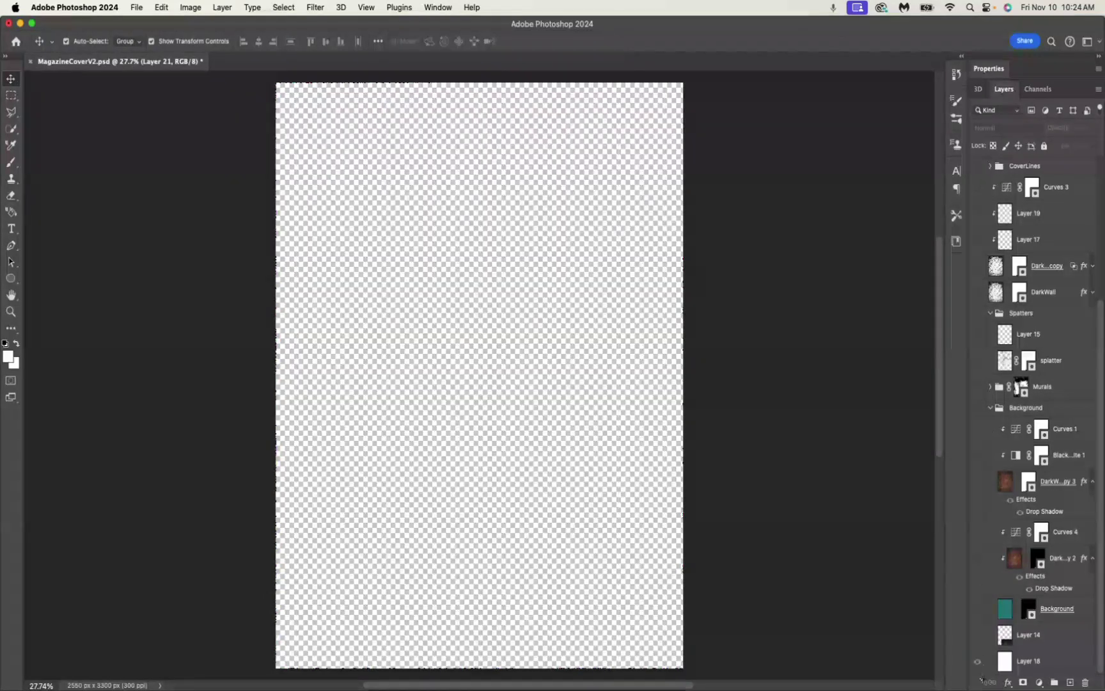
# - Show Layer 14, the teal Background layer, its clipped brick texture and the Curves 4 adjustment in the Background group
pyautogui.click(977, 637)
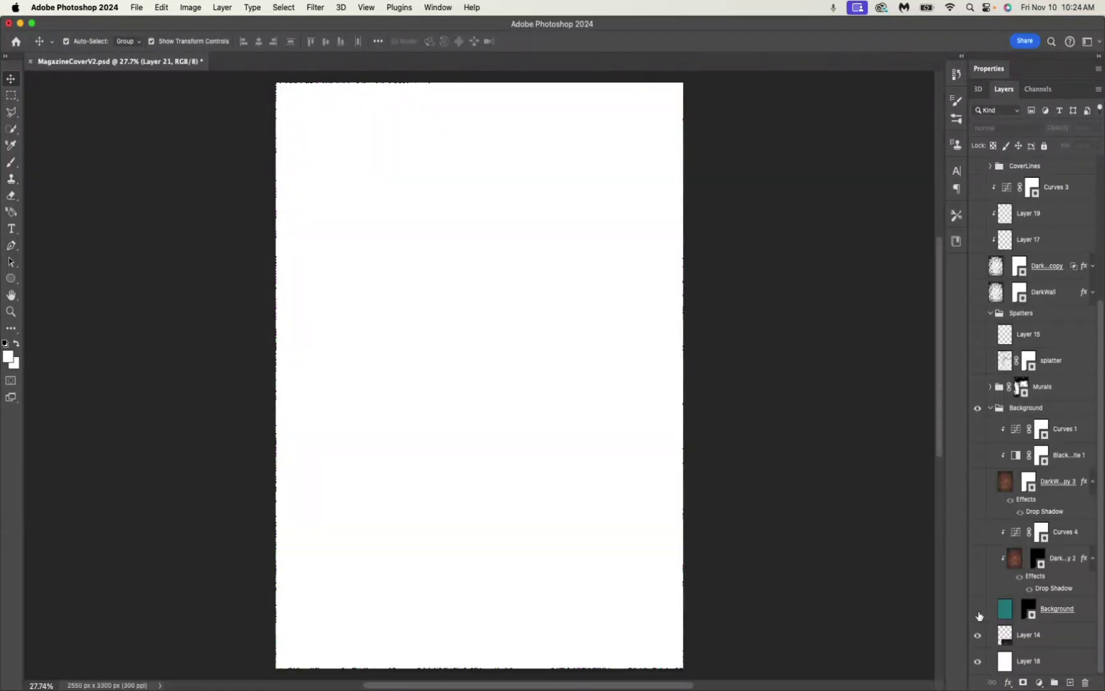
pyautogui.click(978, 610)
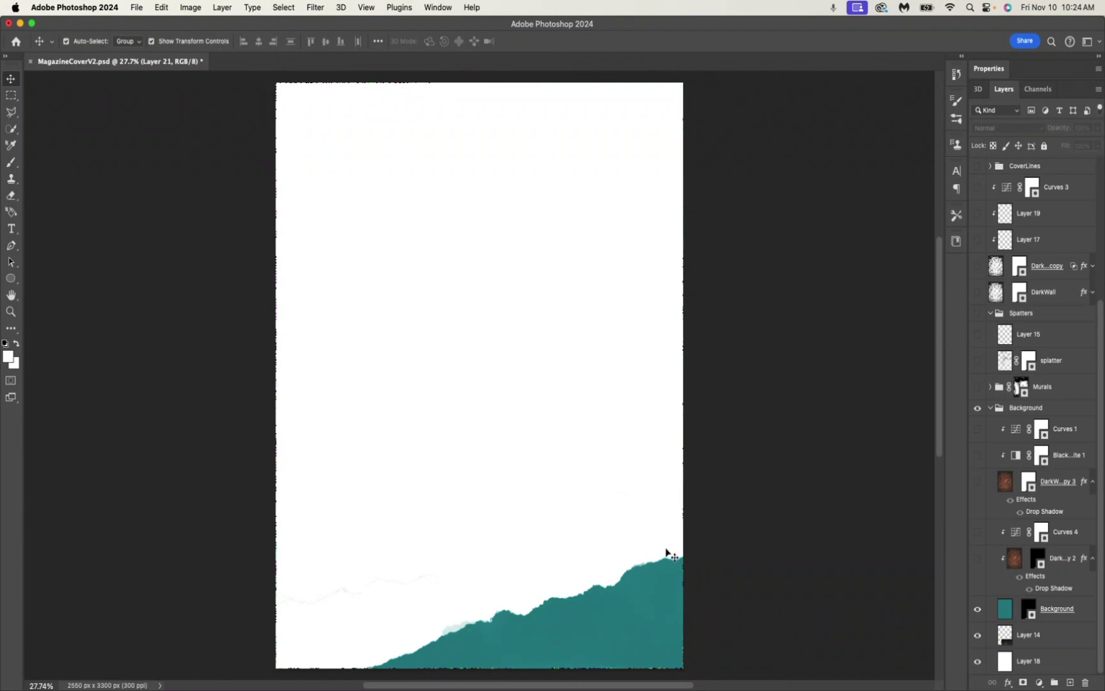
pyautogui.click(978, 559)
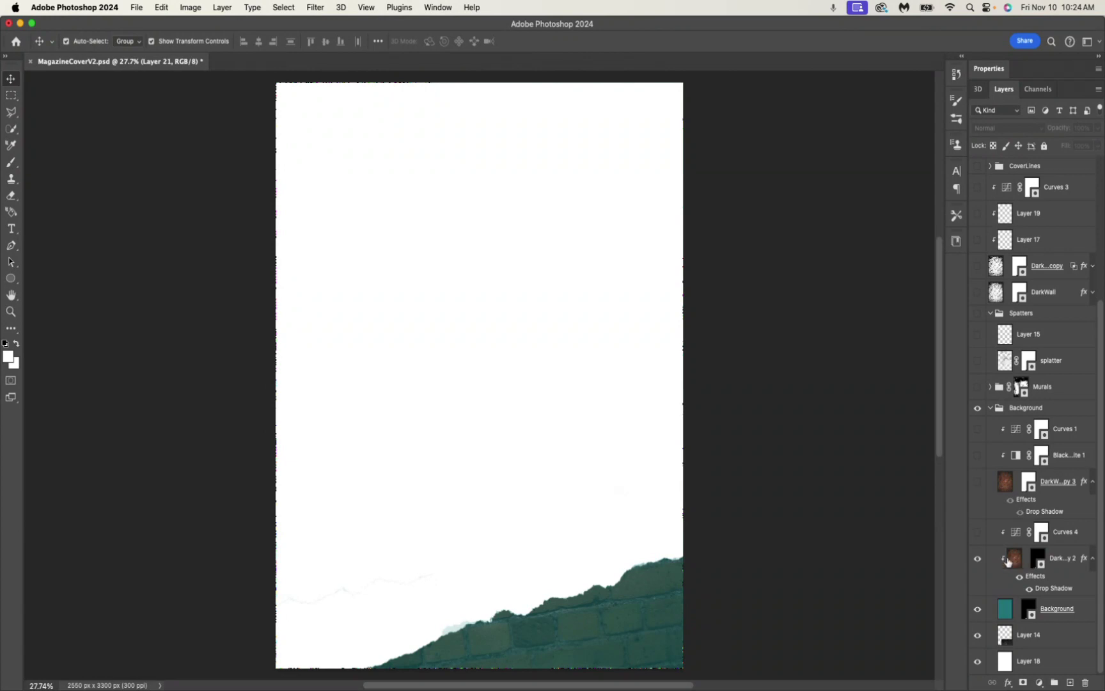
pyautogui.click(978, 533)
pyautogui.click(978, 533)
pyautogui.click(979, 533)
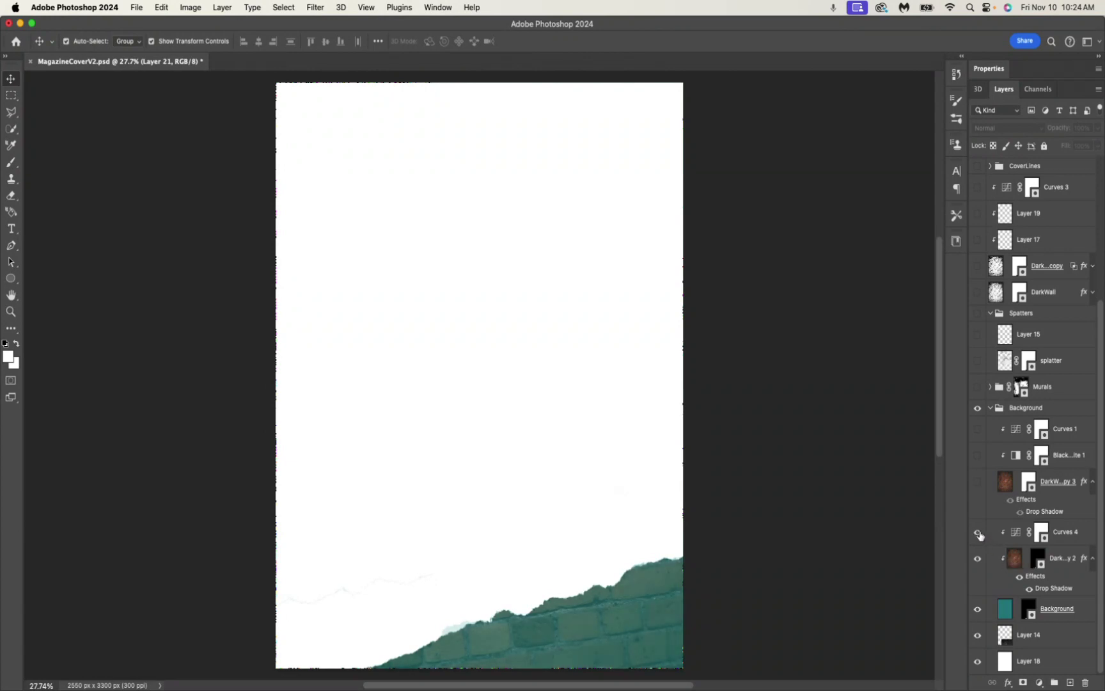
# - Show the main brick wall layer with its Black & White 1 and Curves 1 adjustments, comparing it without them
pyautogui.click(977, 482)
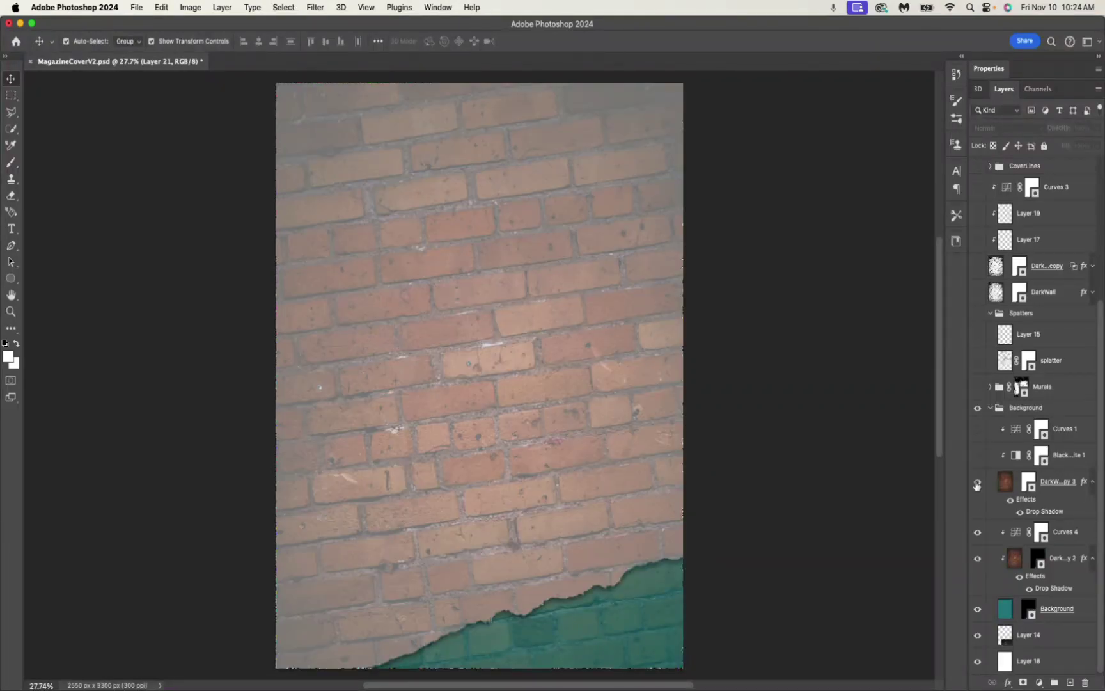
pyautogui.click(976, 455)
pyautogui.click(977, 429)
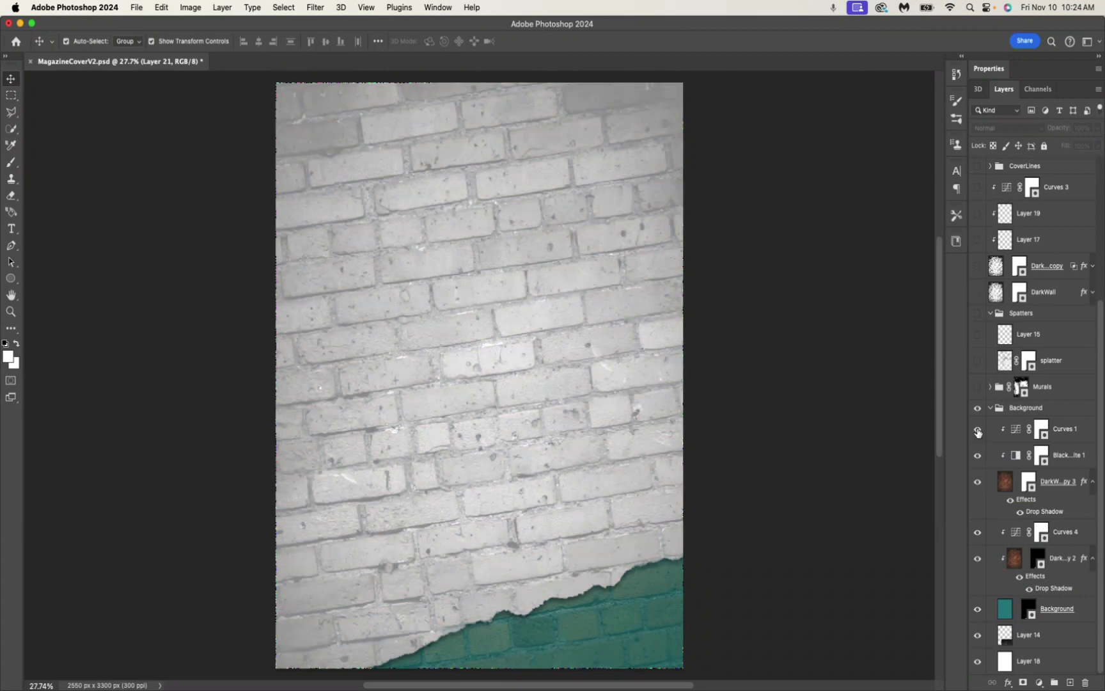
pyautogui.click(977, 429)
pyautogui.click(977, 455)
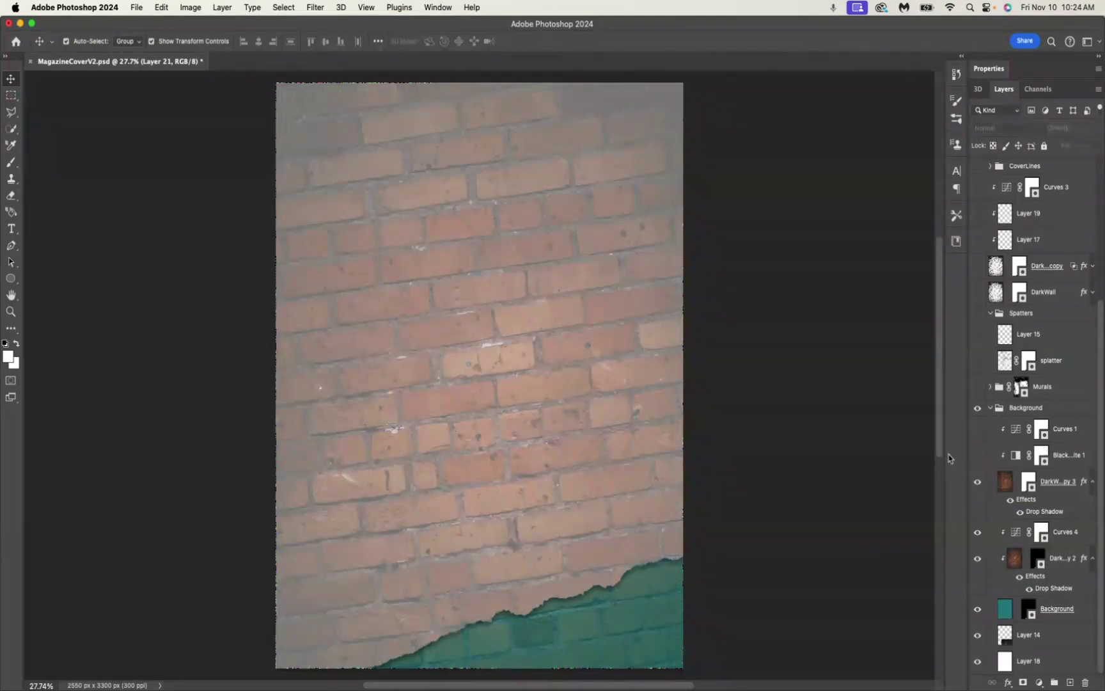
pyautogui.click(977, 455)
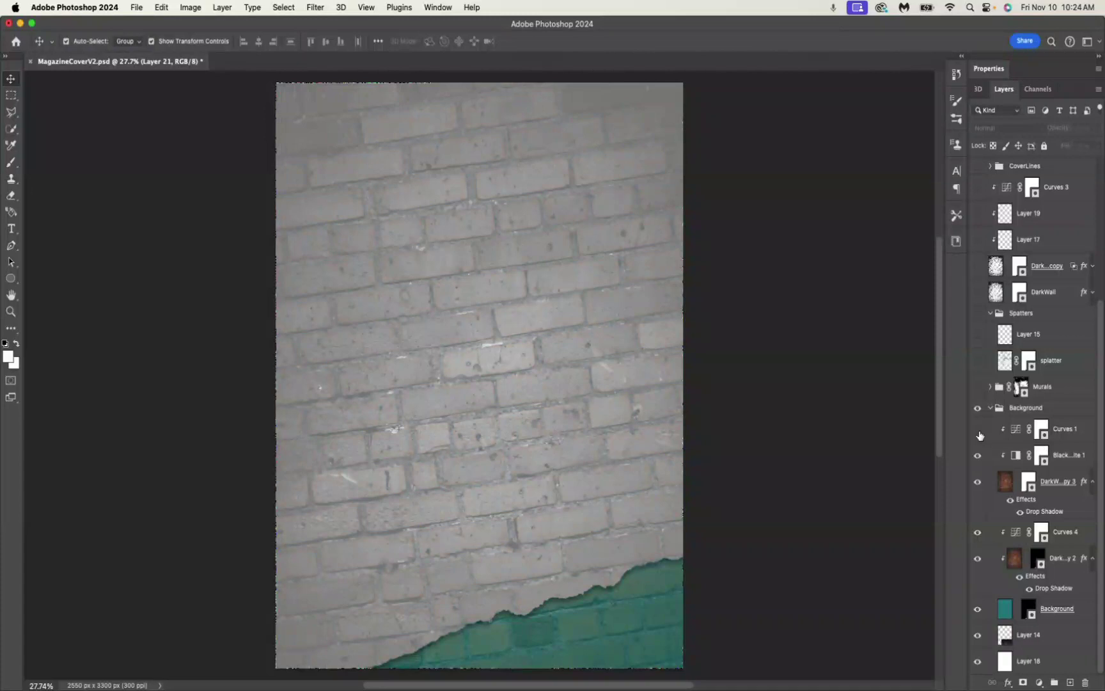
pyautogui.click(978, 430)
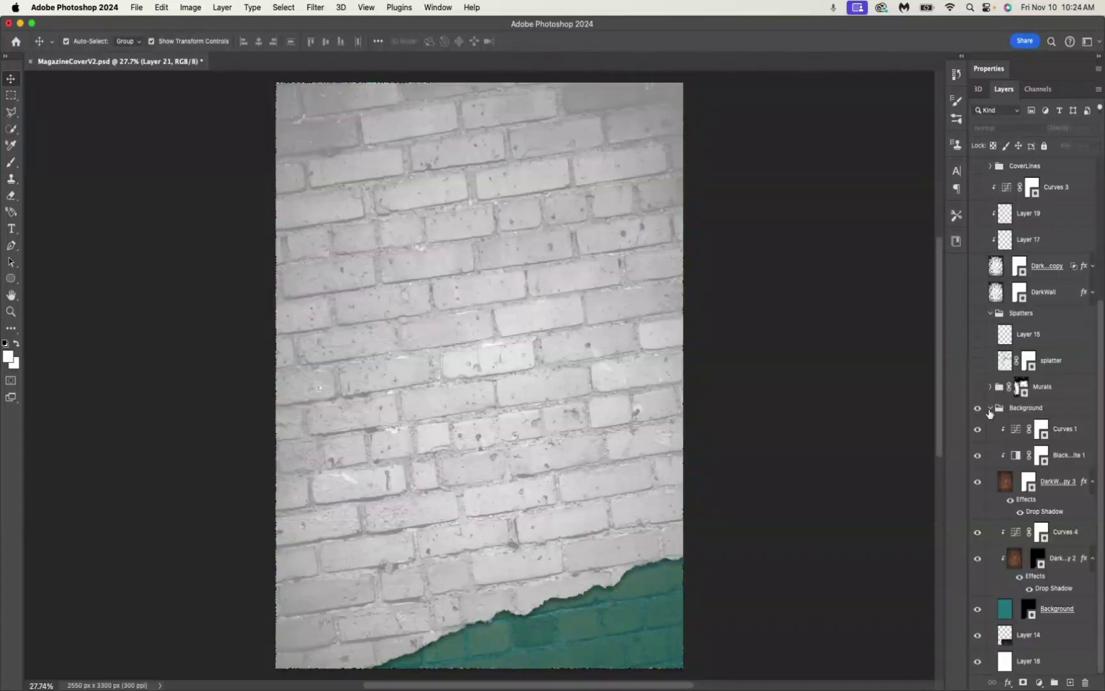
# - Collapse the Background group and toggle its visibility off and on to compare
pyautogui.click(990, 408)
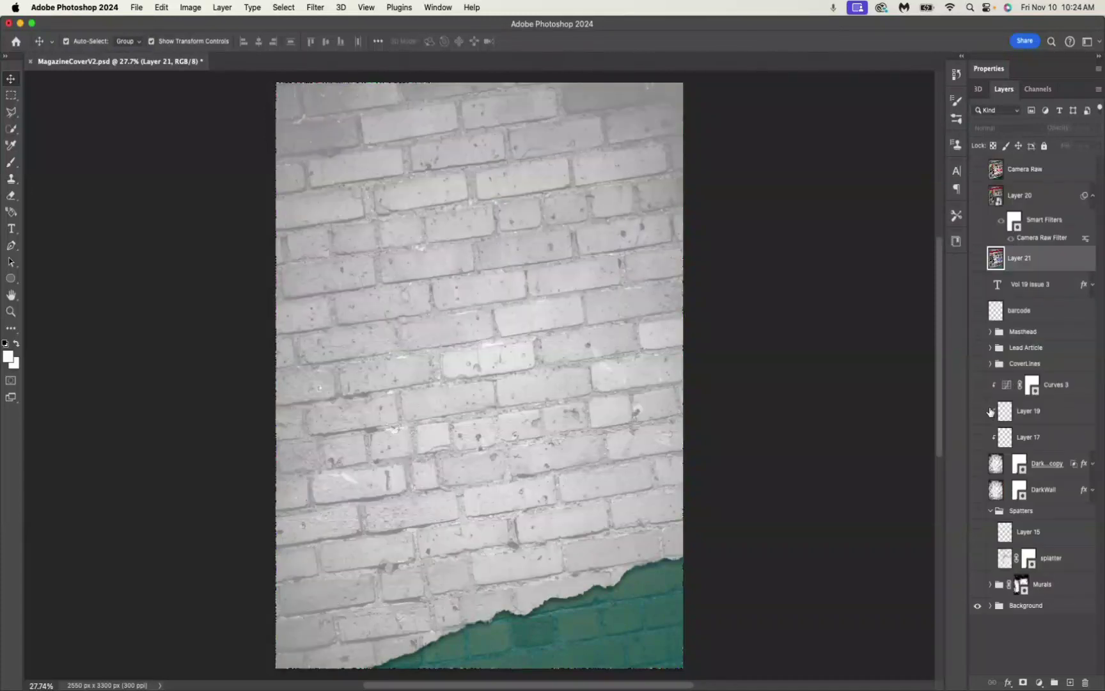
pyautogui.click(977, 606)
pyautogui.click(978, 606)
pyautogui.click(977, 605)
pyautogui.click(977, 606)
# - Expand the Murals group and make it visible
pyautogui.click(990, 584)
pyautogui.scroll(-5, 1017, 620)
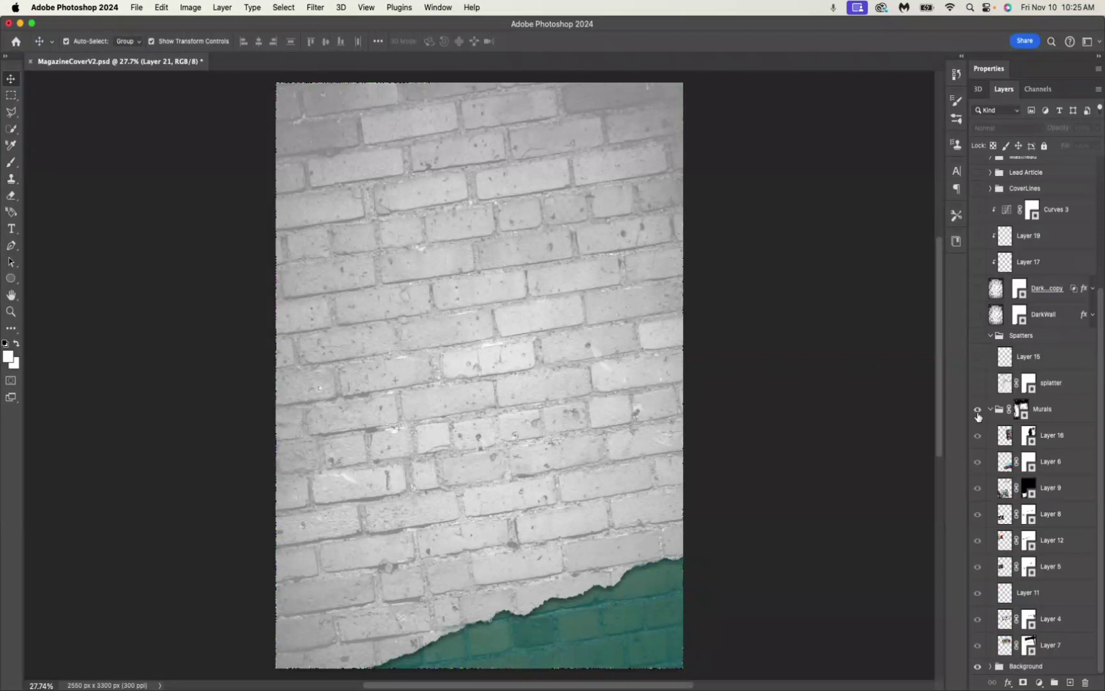
pyautogui.click(978, 408)
# - Disable the masks of the Murals group and of every masked layer inside it to expose the full source images
pyautogui.keyDown('shift'); pyautogui.click(1020, 410); pyautogui.keyUp('shift')
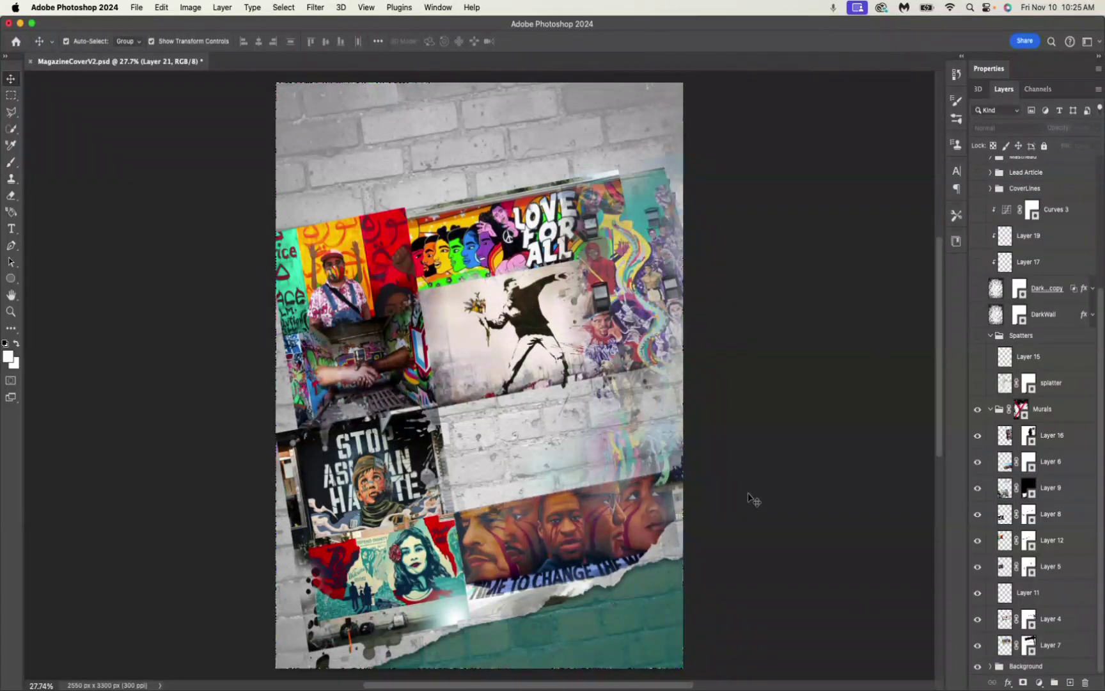
pyautogui.keyDown('shift'); pyautogui.click(1027, 435); pyautogui.keyUp('shift')
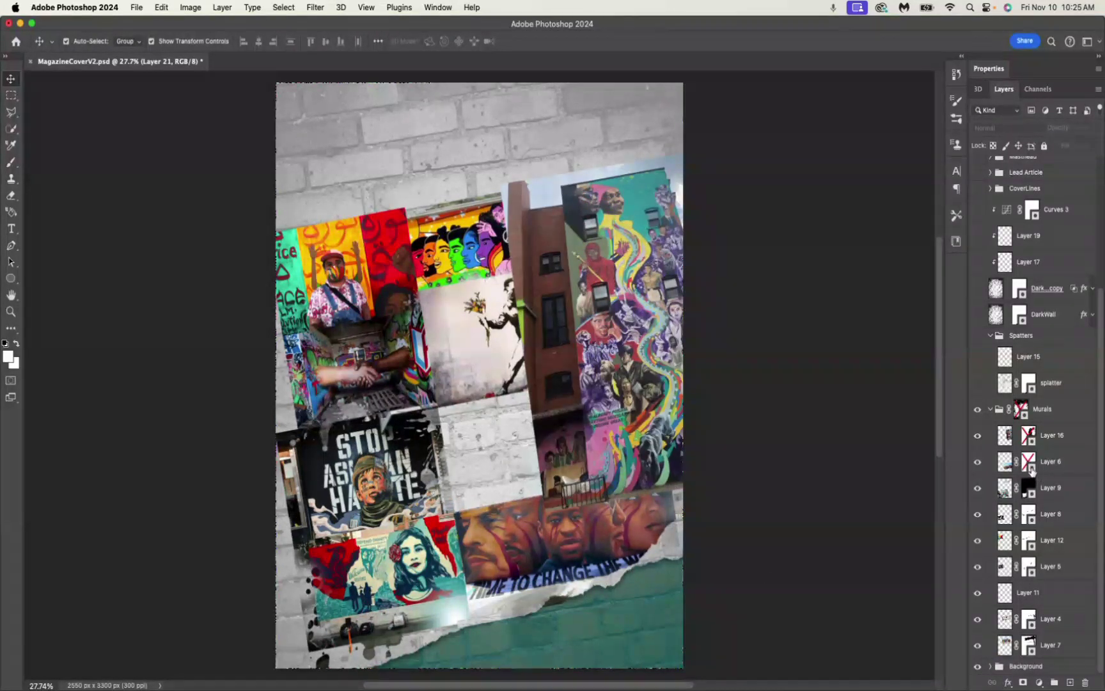
pyautogui.keyDown('shift'); pyautogui.click(1028, 461); pyautogui.keyUp('shift')
pyautogui.keyDown('shift'); pyautogui.click(1028, 487); pyautogui.keyUp('shift')
pyautogui.keyDown('shift'); pyautogui.click(1028, 514); pyautogui.keyUp('shift')
pyautogui.keyDown('shift'); pyautogui.click(1028, 540); pyautogui.keyUp('shift')
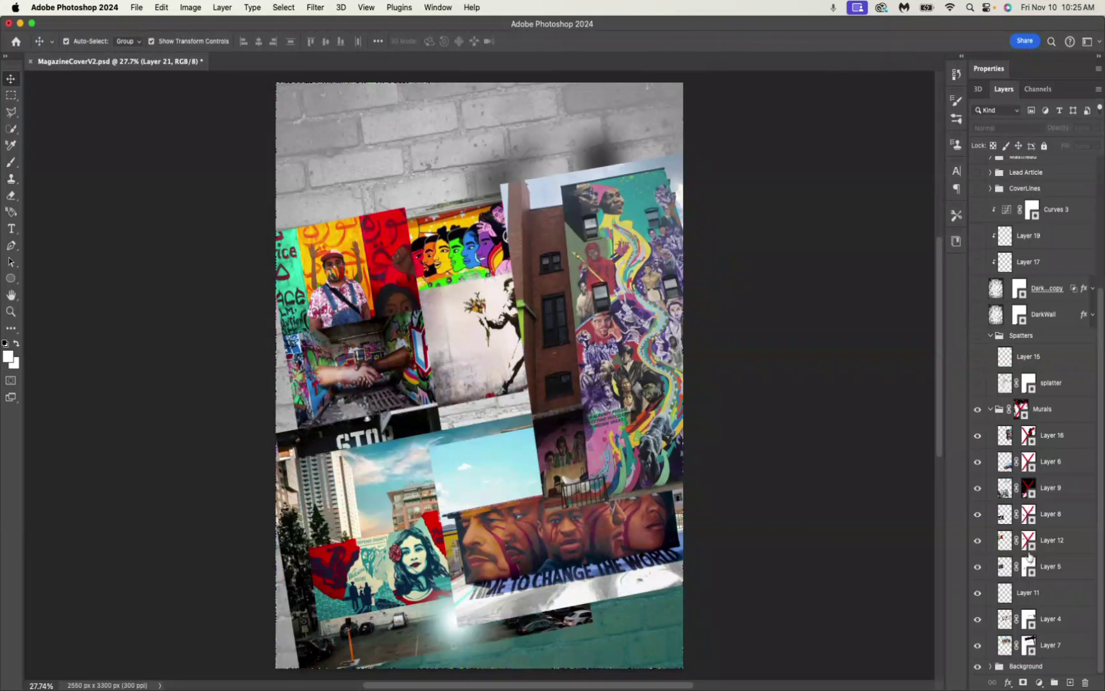
pyautogui.keyDown('shift'); pyautogui.click(1028, 566); pyautogui.keyUp('shift')
pyautogui.keyDown('shift'); pyautogui.click(1028, 618); pyautogui.keyUp('shift')
pyautogui.keyDown('shift'); pyautogui.click(1028, 644); pyautogui.keyUp('shift')
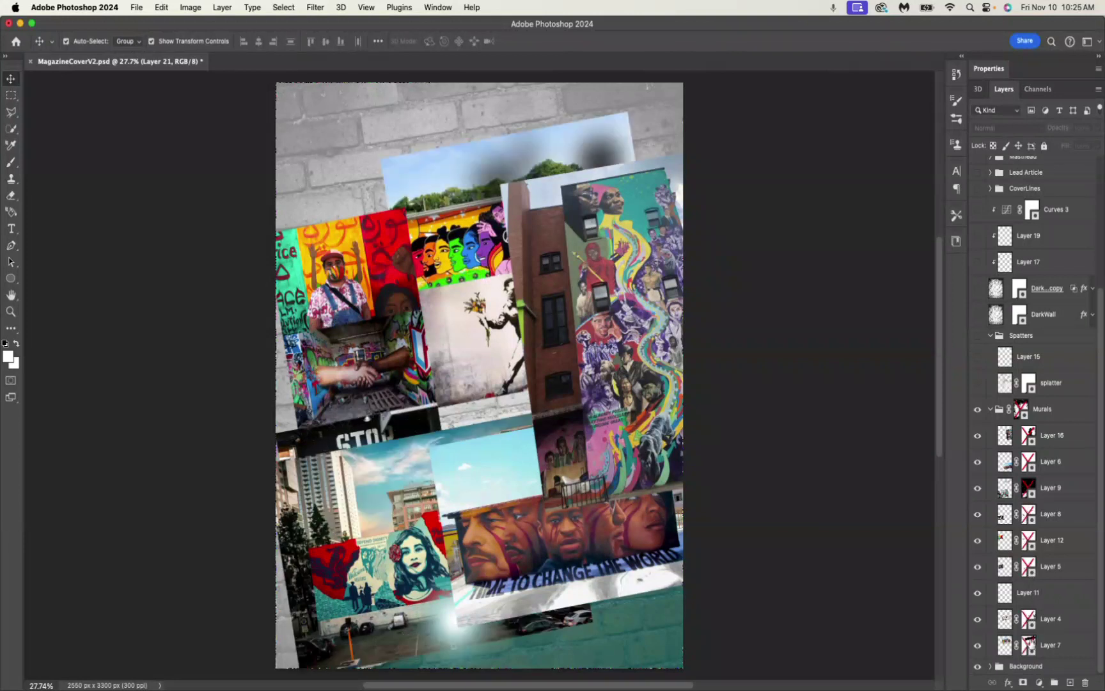
# - Re-enable all the layer masks inside the Murals group and the group's own mask
pyautogui.keyDown('shift'); pyautogui.click(1027, 645); pyautogui.keyUp('shift')
pyautogui.keyDown('shift'); pyautogui.click(1028, 619); pyautogui.keyUp('shift')
pyautogui.keyDown('shift'); pyautogui.click(1028, 566); pyautogui.keyUp('shift')
pyautogui.keyDown('shift'); pyautogui.click(1028, 540); pyautogui.keyUp('shift')
pyautogui.keyDown('shift'); pyautogui.click(1028, 514); pyautogui.keyUp('shift')
pyautogui.keyDown('shift'); pyautogui.click(1028, 487); pyautogui.keyUp('shift')
pyautogui.keyDown('shift'); pyautogui.click(1028, 461); pyautogui.keyUp('shift')
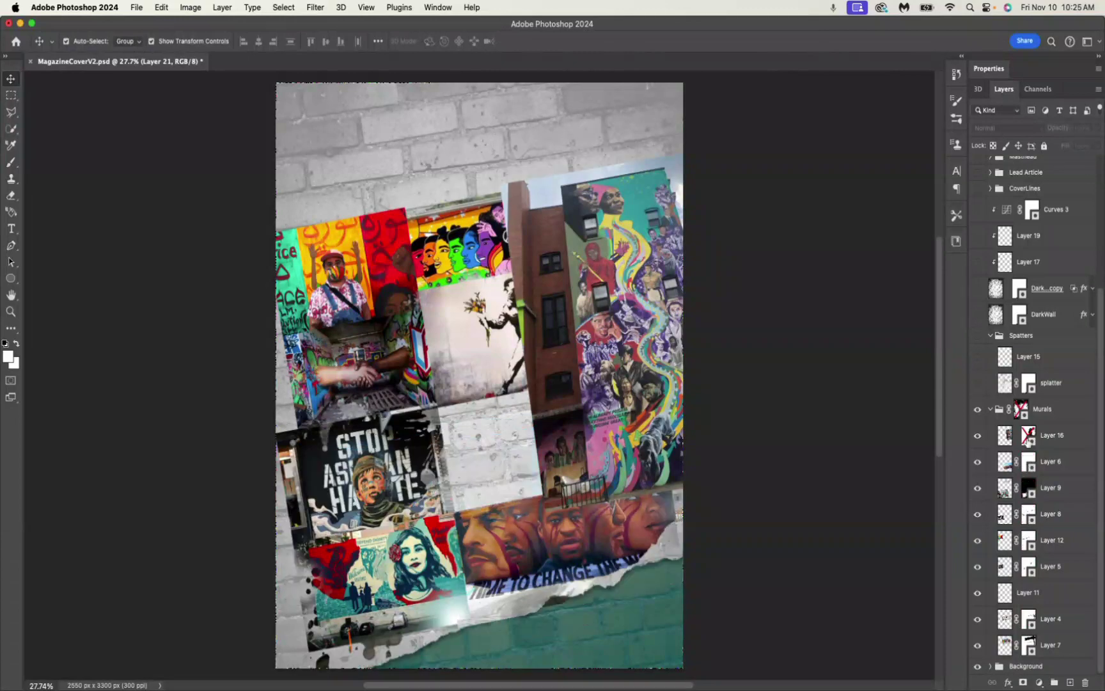
pyautogui.keyDown('shift'); pyautogui.click(1028, 435); pyautogui.keyUp('shift')
pyautogui.keyDown('shift'); pyautogui.click(1021, 410); pyautogui.keyUp('shift')
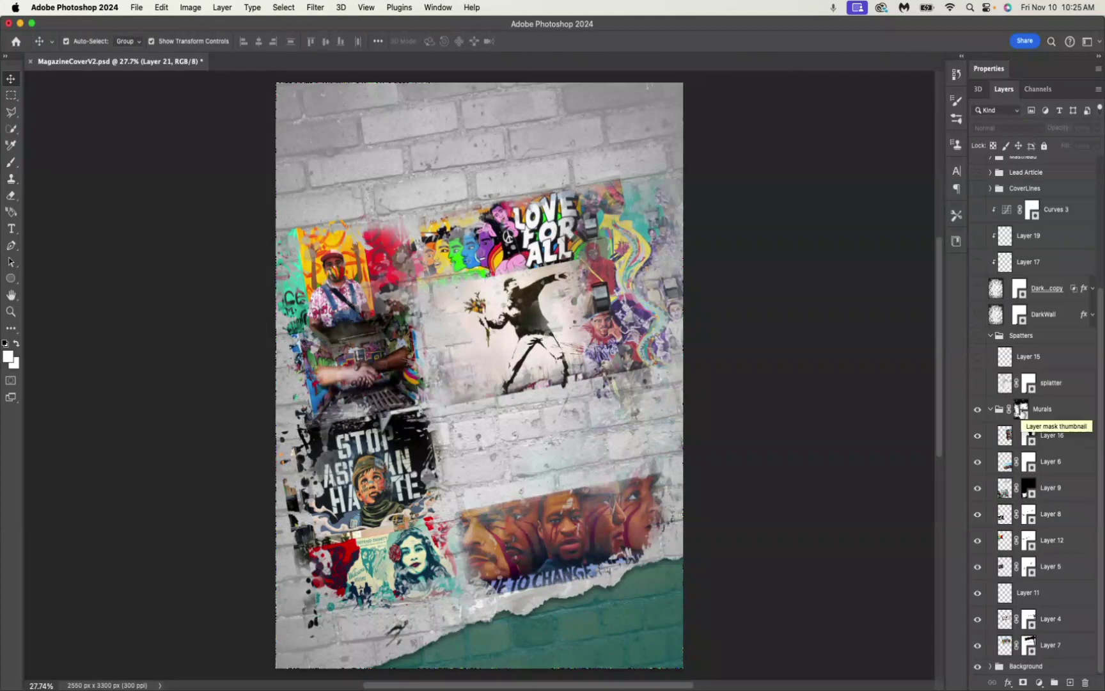
# - Load the Murals group's mask as a selection and display the mask on its own on the canvas
pyautogui.keyDown('super'); pyautogui.click(1021, 410); pyautogui.keyUp('super')
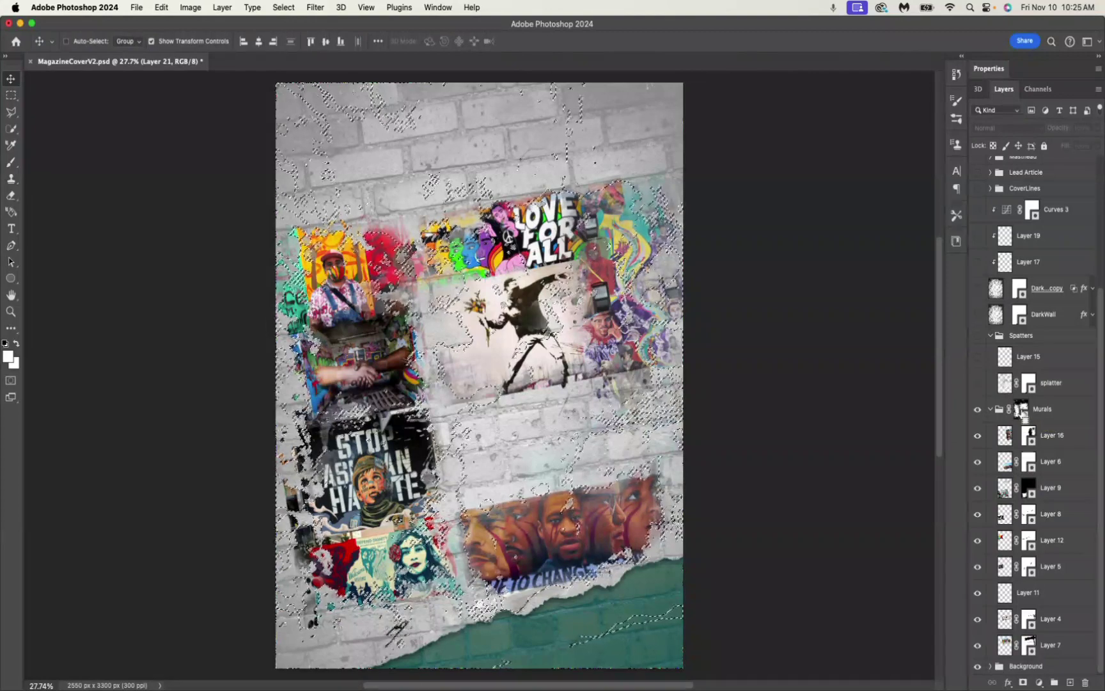
pyautogui.keyDown('alt'); pyautogui.click(1021, 410); pyautogui.keyUp('alt')
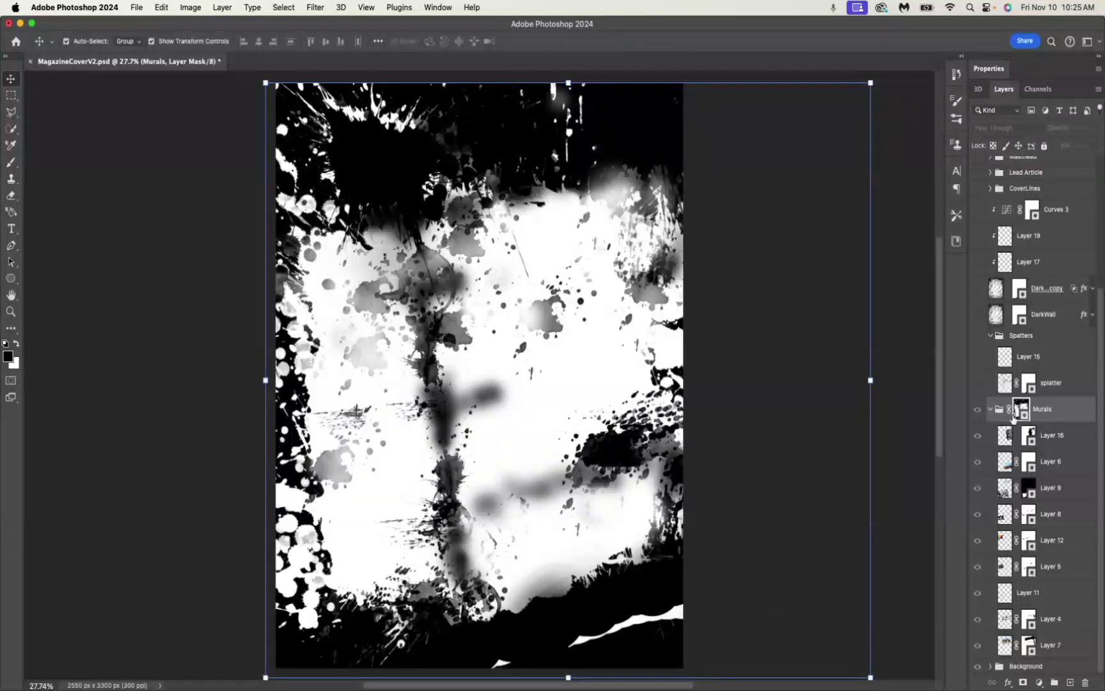
# - Return from the mask display to the full composite and examine the blended murals up close
pyautogui.click(1013, 415)
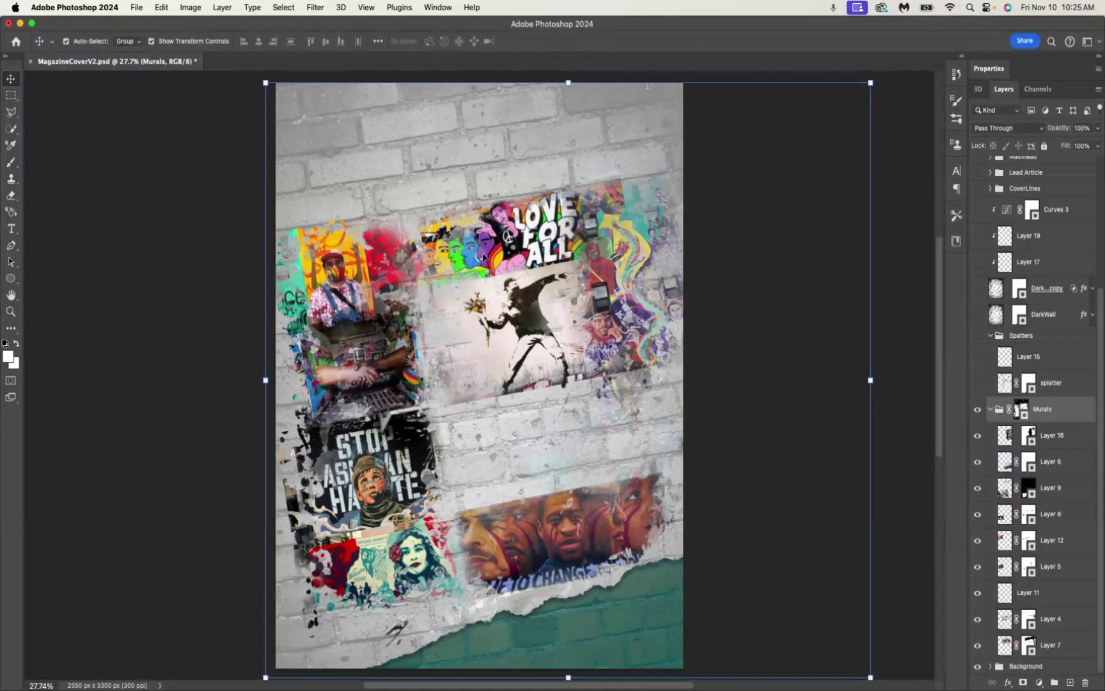
pyautogui.press('super+equal')
pyautogui.press('super+equal')
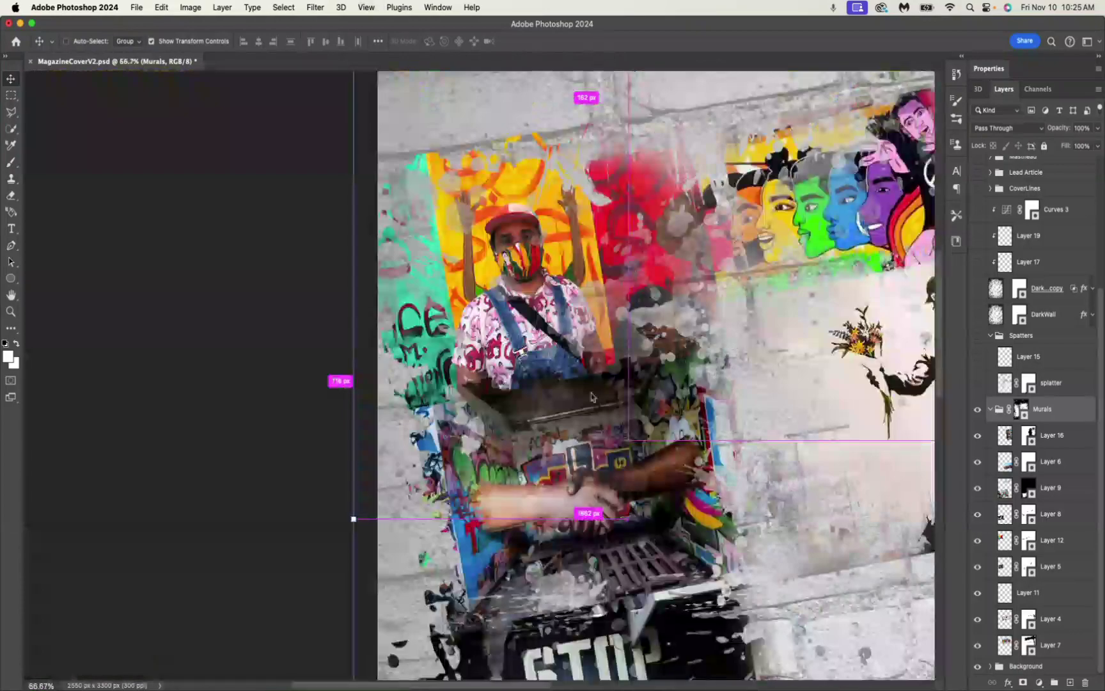
pyautogui.moveTo(652, 541); pyautogui.dragTo(652, 541)
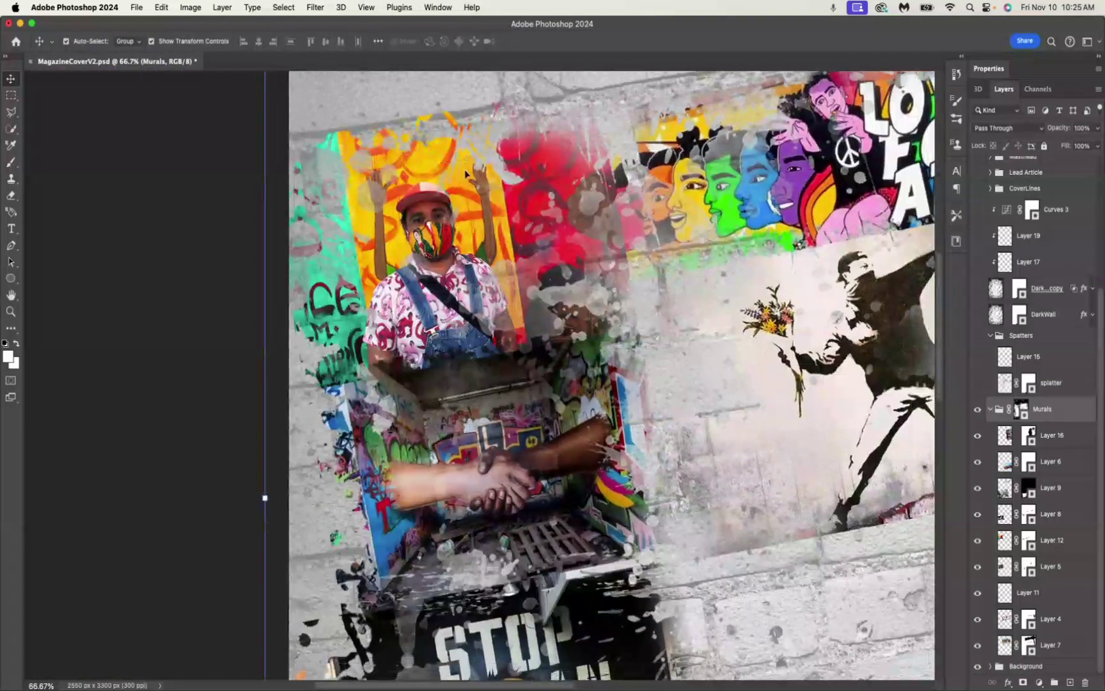
pyautogui.scroll(-4, 466, 173)
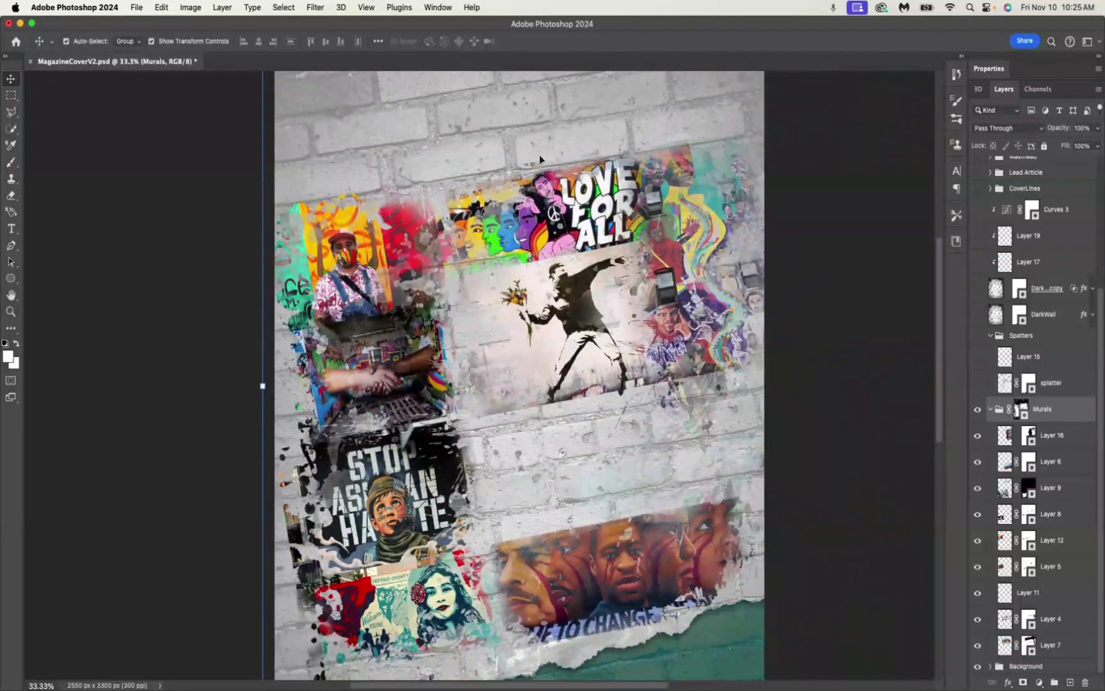
pyautogui.scroll(-1, 756, 311)
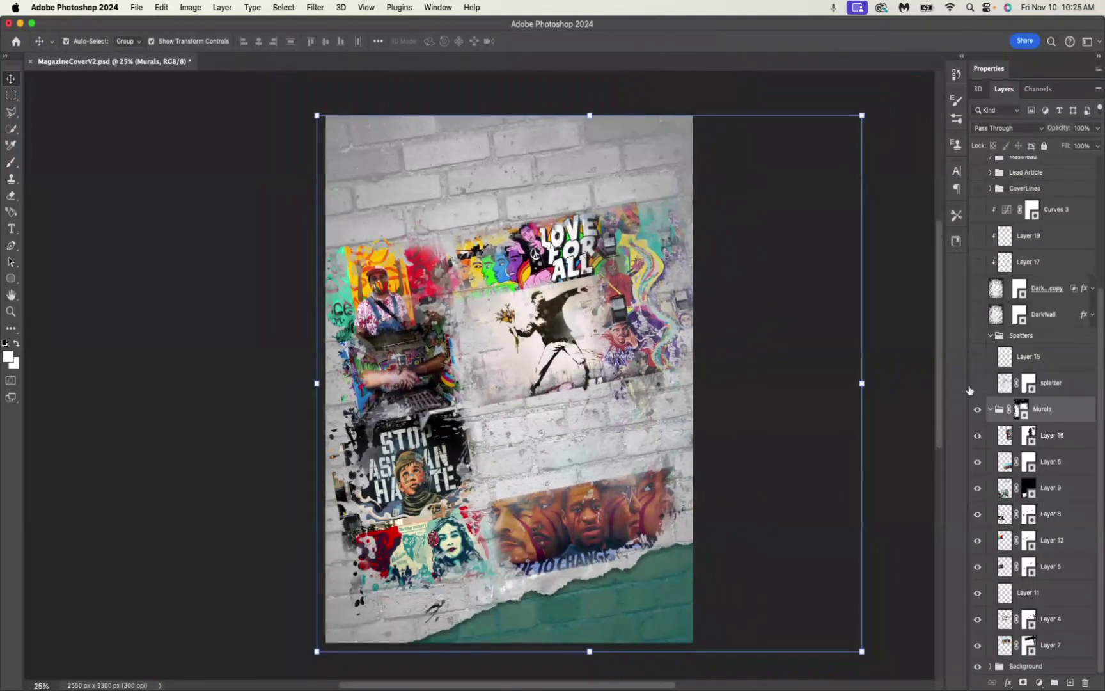
# - Toggle the splatter layer to compare its effect, leave it visible, and collapse the Murals group
pyautogui.click(977, 384)
pyautogui.click(978, 383)
pyautogui.click(977, 384)
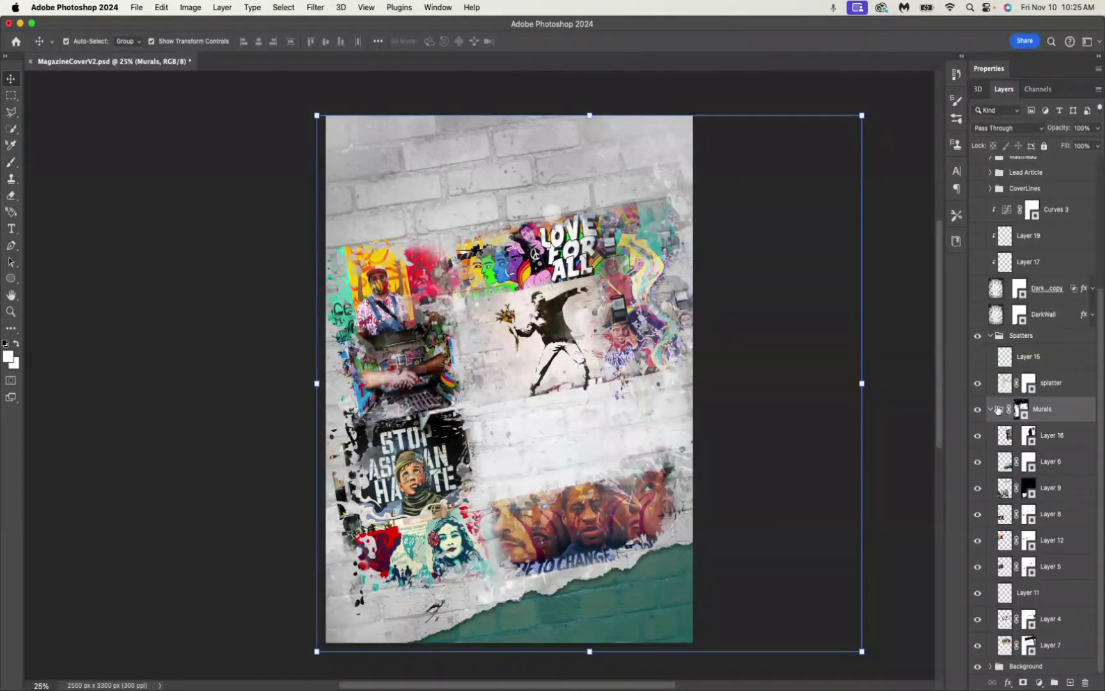
pyautogui.click(991, 409)
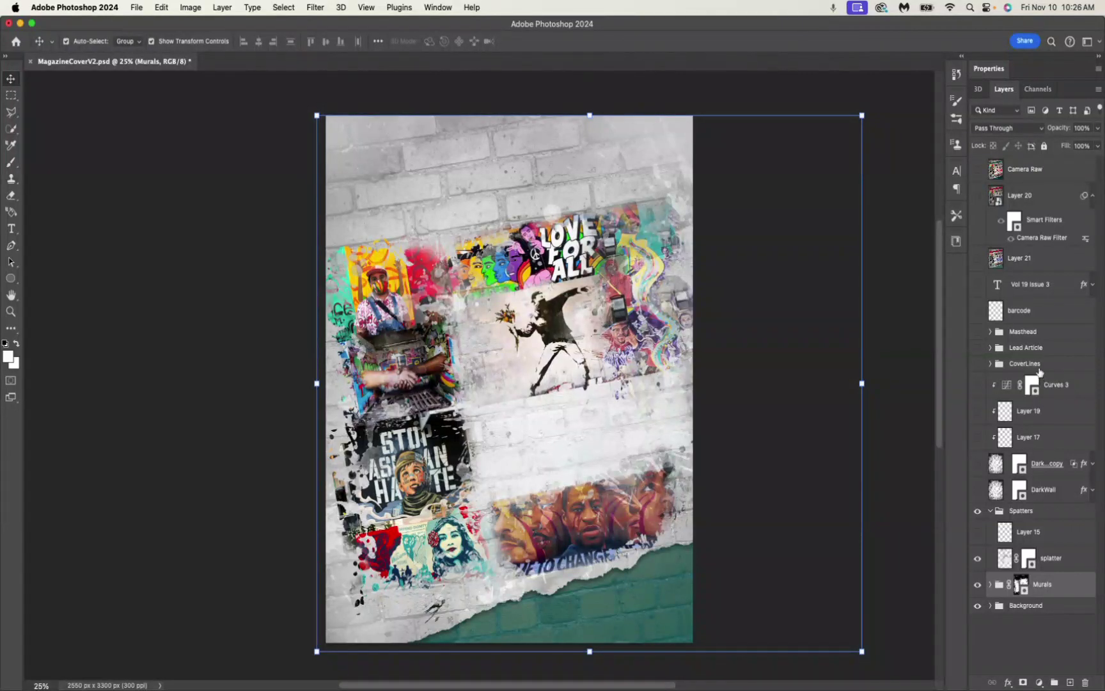
# - Toggle Layer 15 to compare its paint spatters, leave it visible, and collapse the Spatters group
pyautogui.click(978, 535)
pyautogui.click(976, 536)
pyautogui.click(977, 535)
pyautogui.click(990, 510)
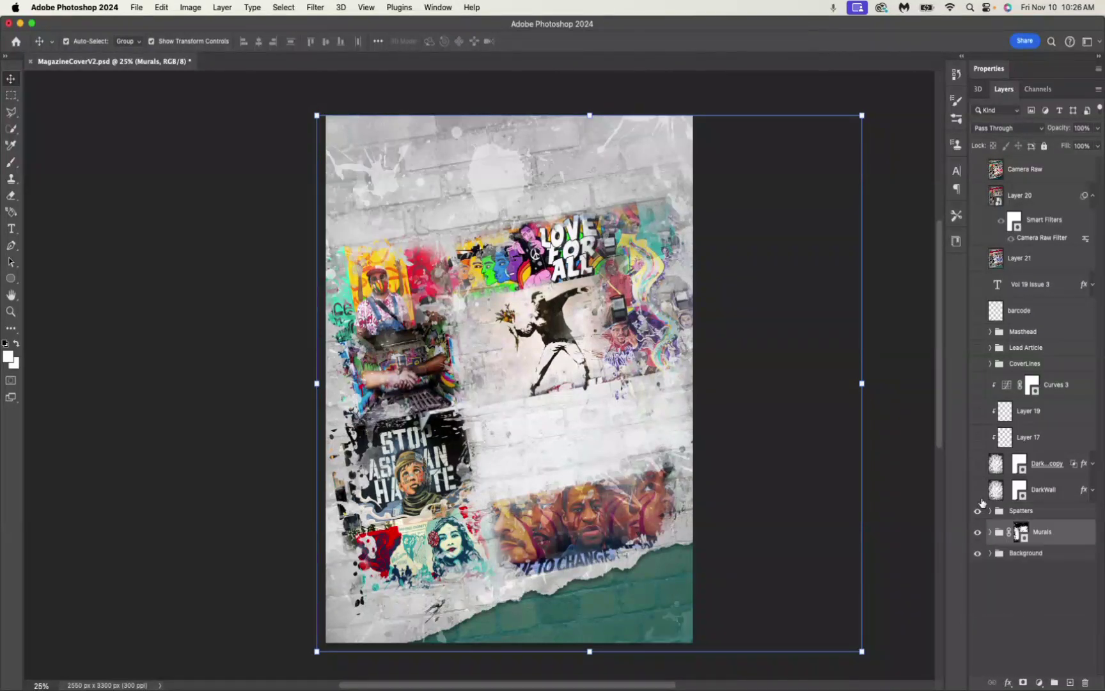
# - Make the DarkWall layer and its copy visible, toggling the copy to compare its effect
pyautogui.click(975, 490)
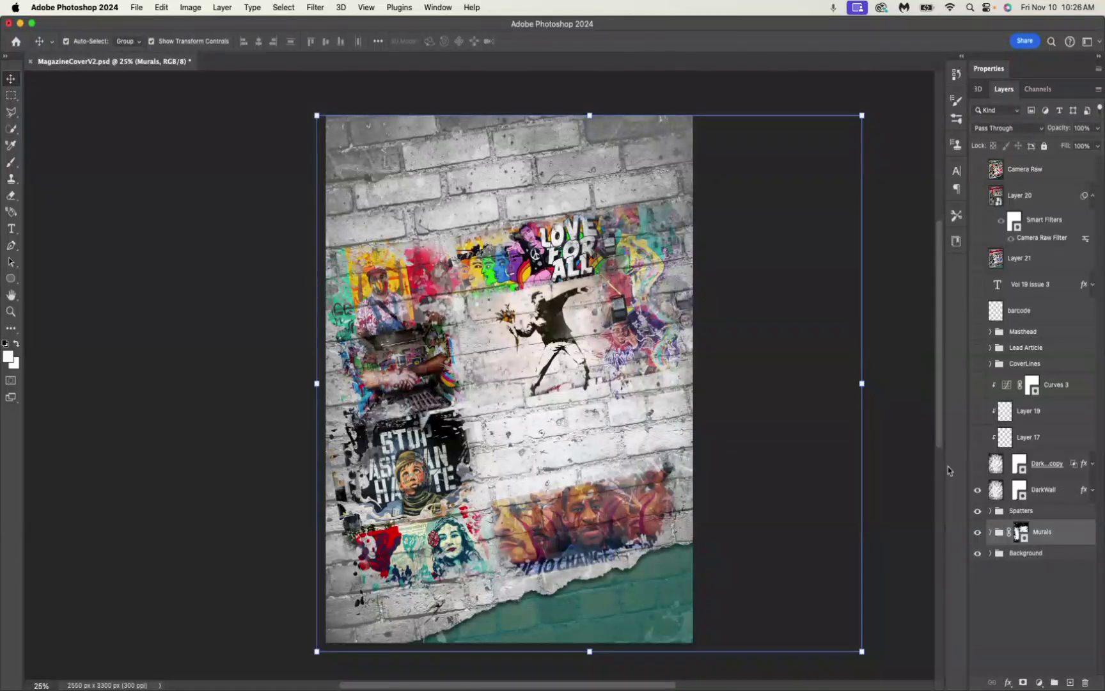
pyautogui.click(977, 464)
pyautogui.click(978, 464)
pyautogui.click(977, 464)
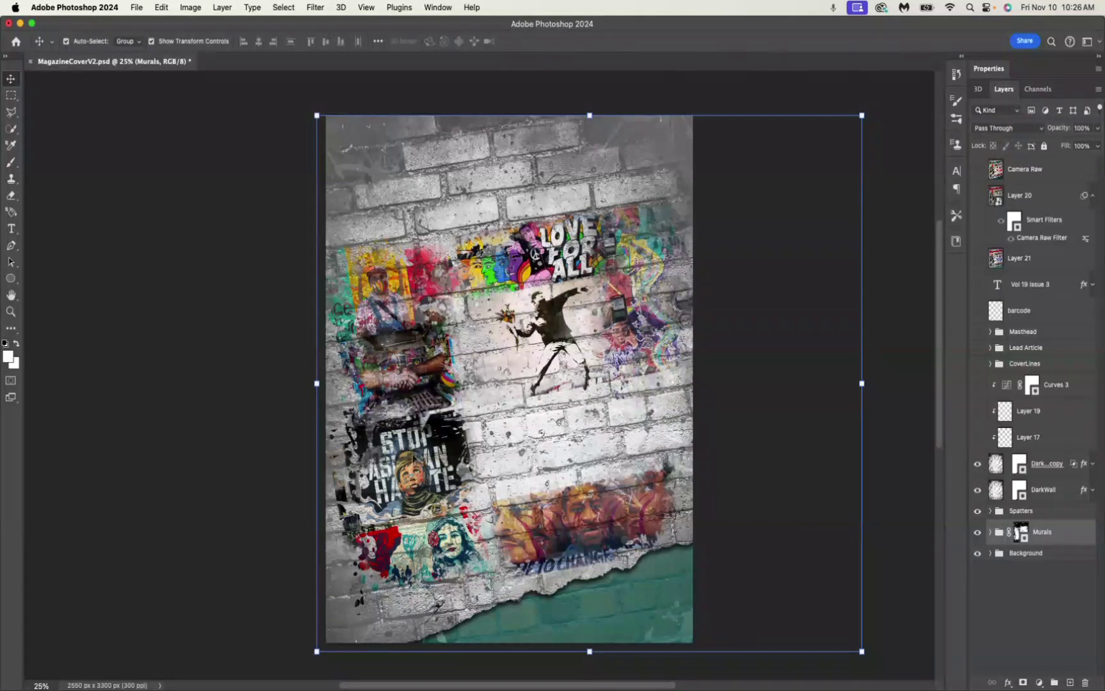
# - Show the clipped Layer 17, Layer 19 and Curves 3, toggling the curves adjustment to compare its effect
pyautogui.click(977, 437)
pyautogui.click(977, 411)
pyautogui.click(977, 384)
pyautogui.click(977, 385)
pyautogui.click(977, 385)
pyautogui.click(977, 385)
pyautogui.click(977, 385)
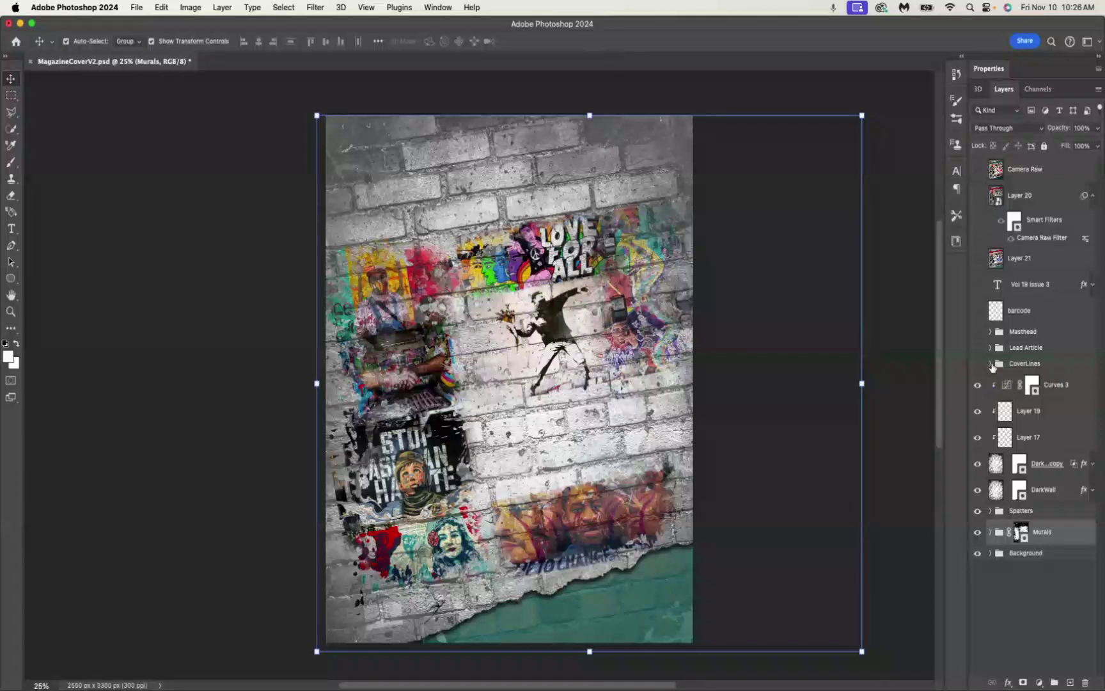
# - Expand the Masthead group and make it visible
pyautogui.click(990, 332)
pyautogui.click(990, 332)
pyautogui.click(990, 332)
pyautogui.click(978, 332)
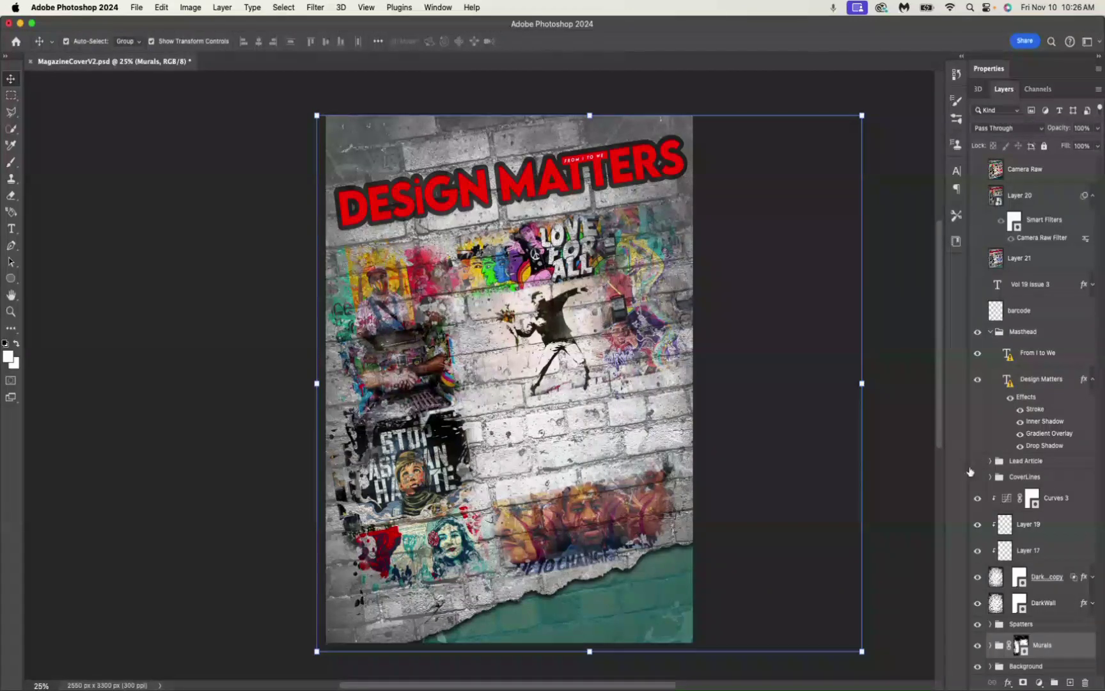
# - Preview the finished cover with the Camera Raw layer and hide that layer again
pyautogui.click(977, 169)
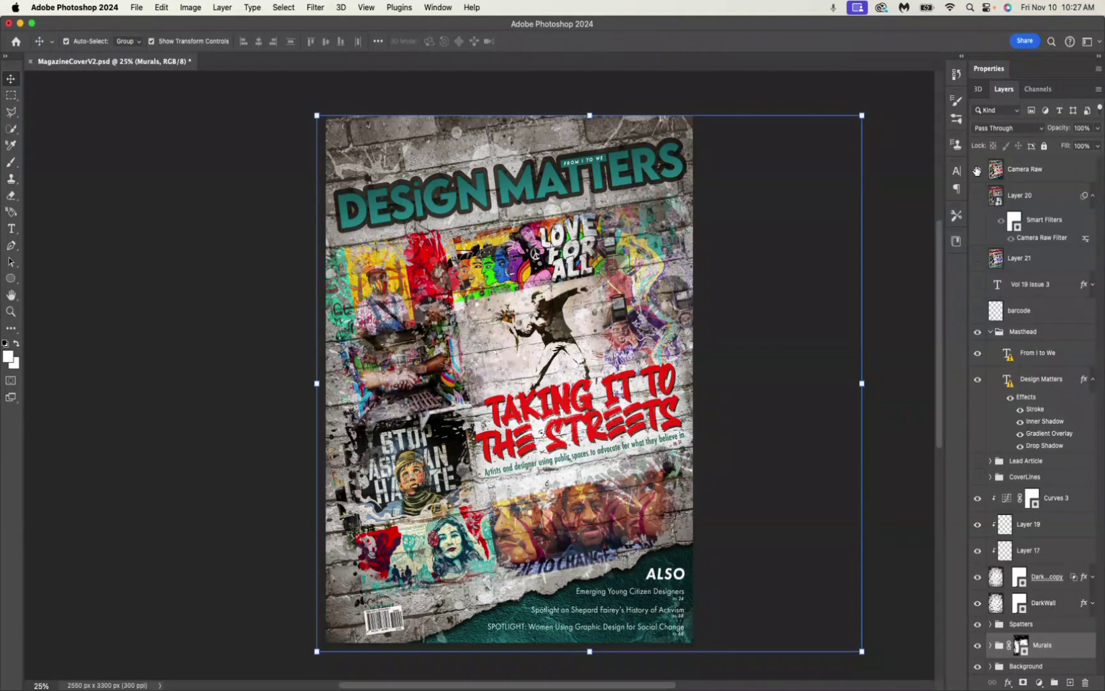
pyautogui.click(977, 169)
pyautogui.click(977, 171)
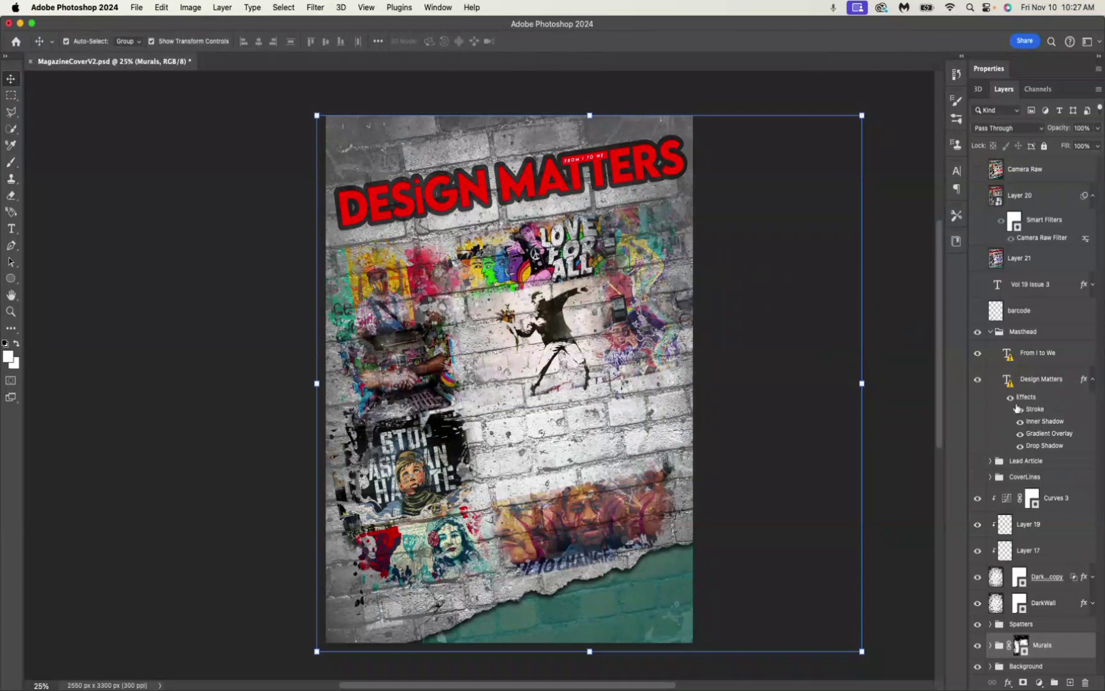
# - Compare the Design Matters title with and without its effects, and review the list of available layer styles
pyautogui.click(1009, 397)
pyautogui.click(1010, 397)
pyautogui.click(1010, 398)
pyautogui.click(1010, 398)
pyautogui.click(1008, 683)
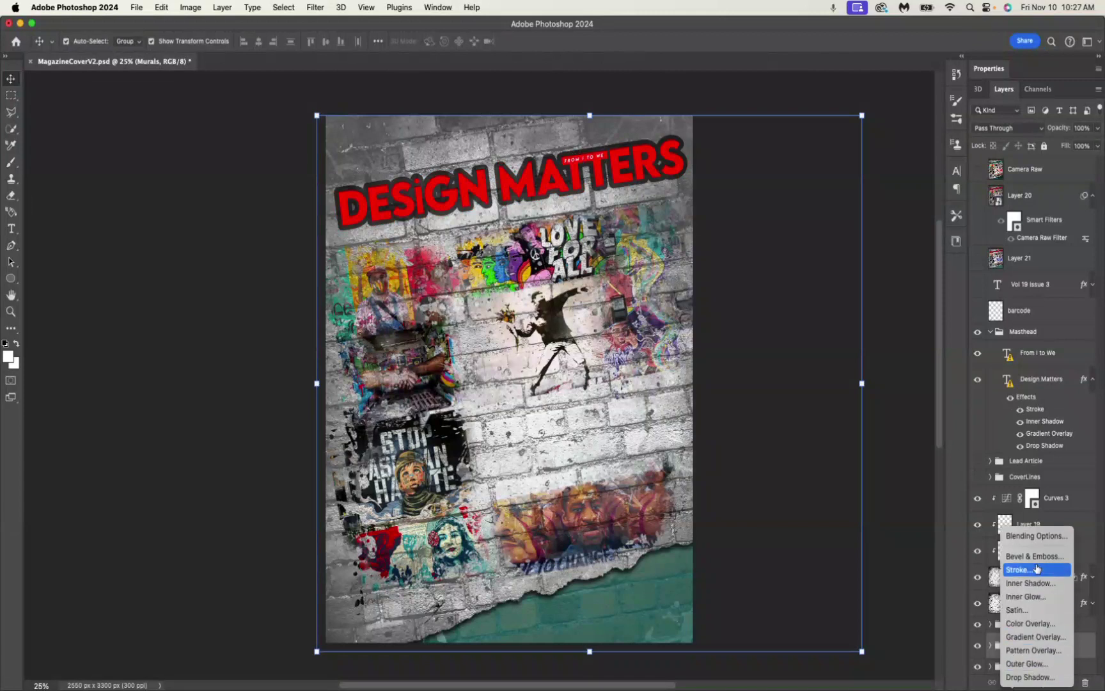
pyautogui.press('Escape')
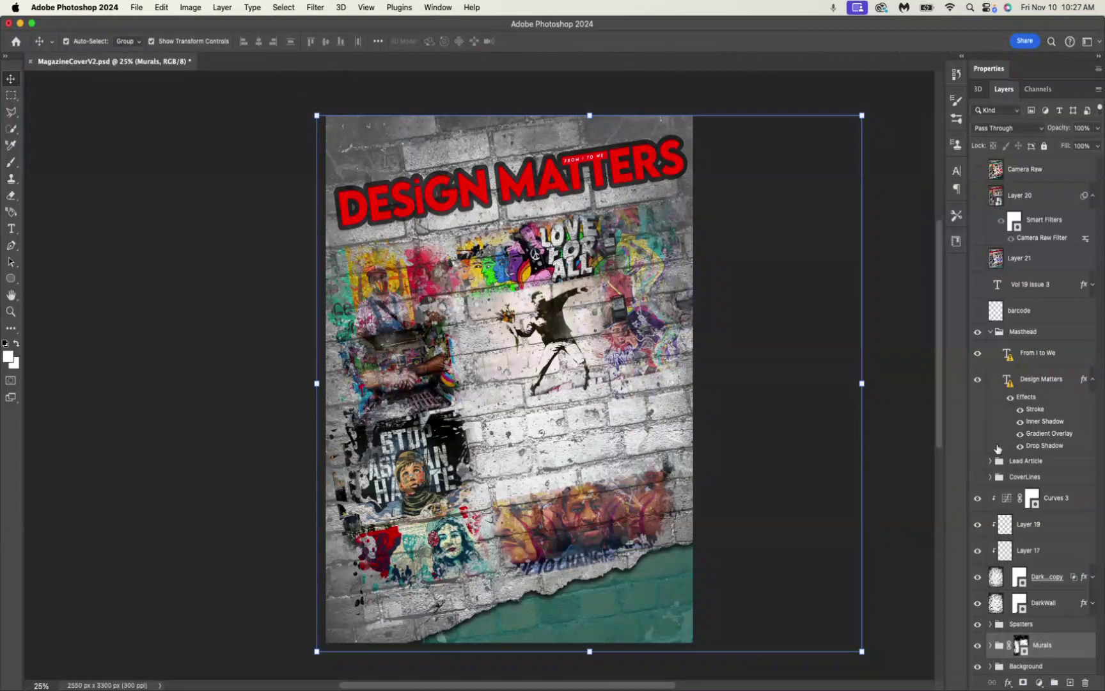
# - Collapse the Masthead group, and make the Lead Article group visible and expanded
pyautogui.click(990, 332)
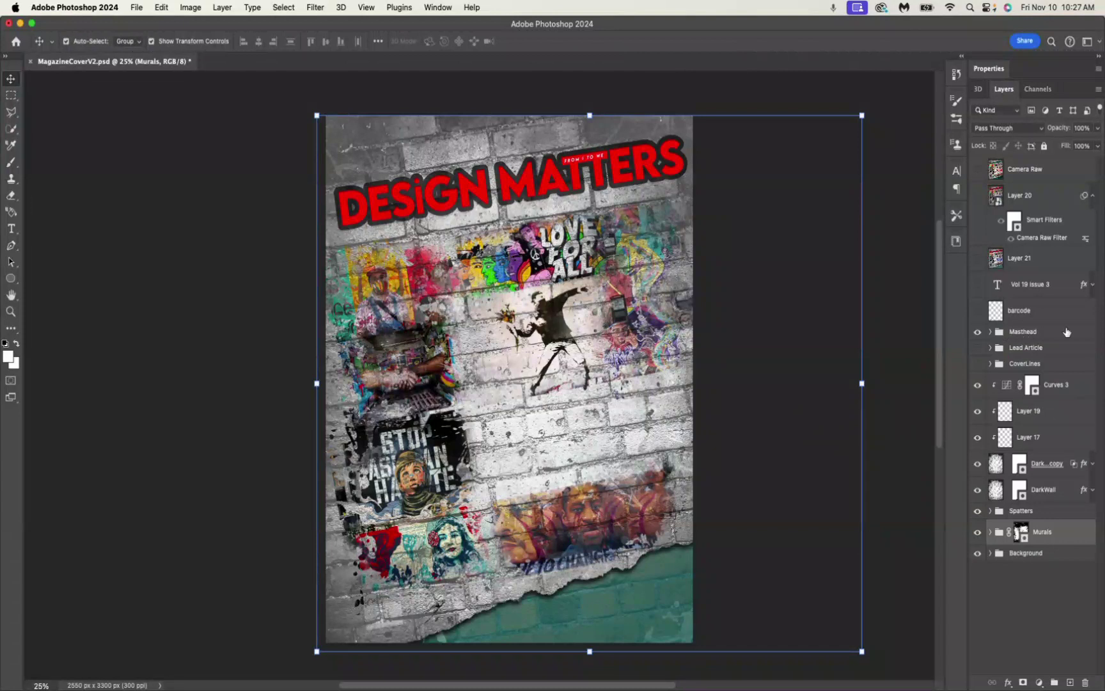
pyautogui.click(978, 348)
pyautogui.click(990, 348)
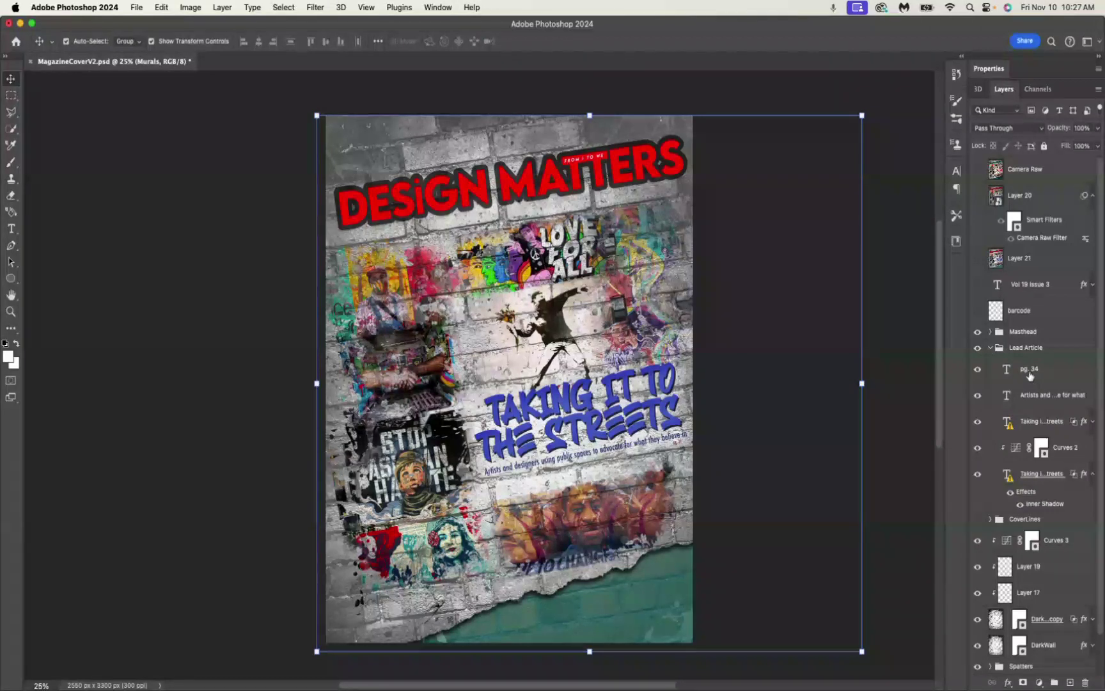
# - Hide every layer in the Lead Article group, and restore only the lower Taking It to the Streets headline with its Curves 2 adjustment
pyautogui.moveTo(979, 482); pyautogui.dragTo(979, 365)
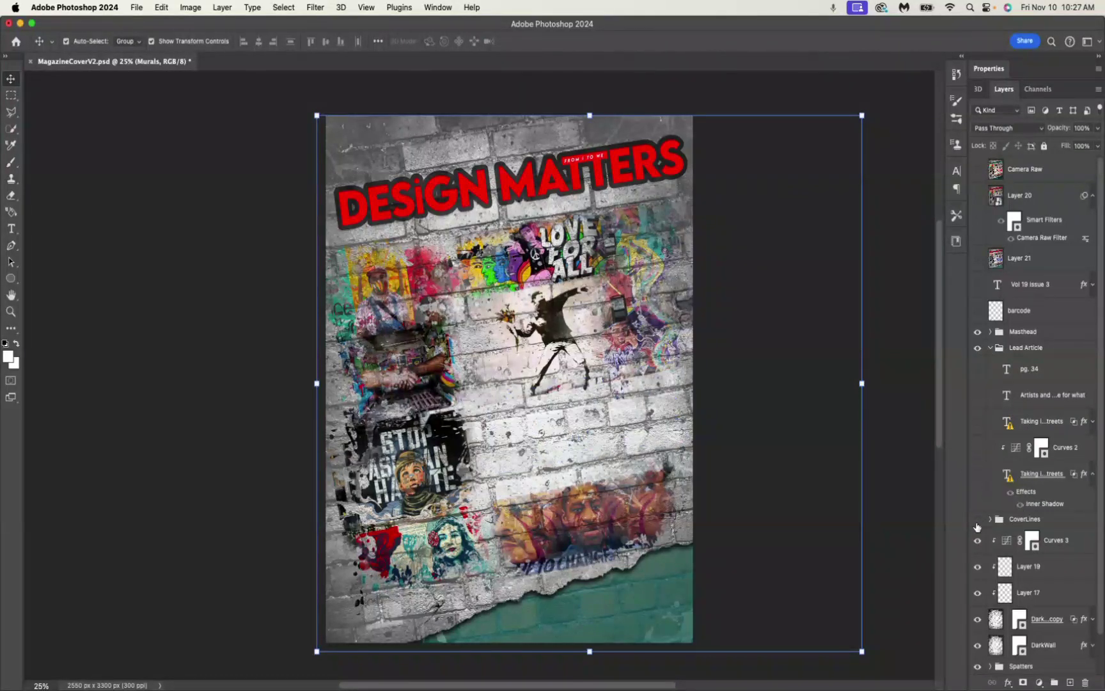
pyautogui.click(979, 474)
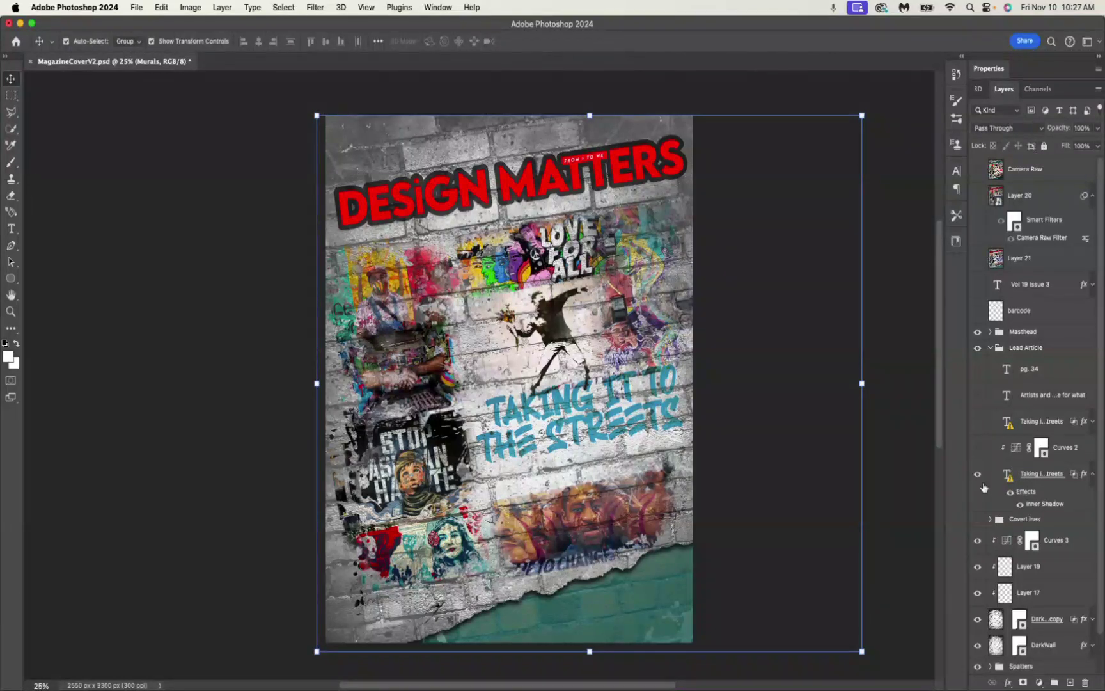
pyautogui.click(977, 447)
pyautogui.click(977, 448)
pyautogui.click(977, 448)
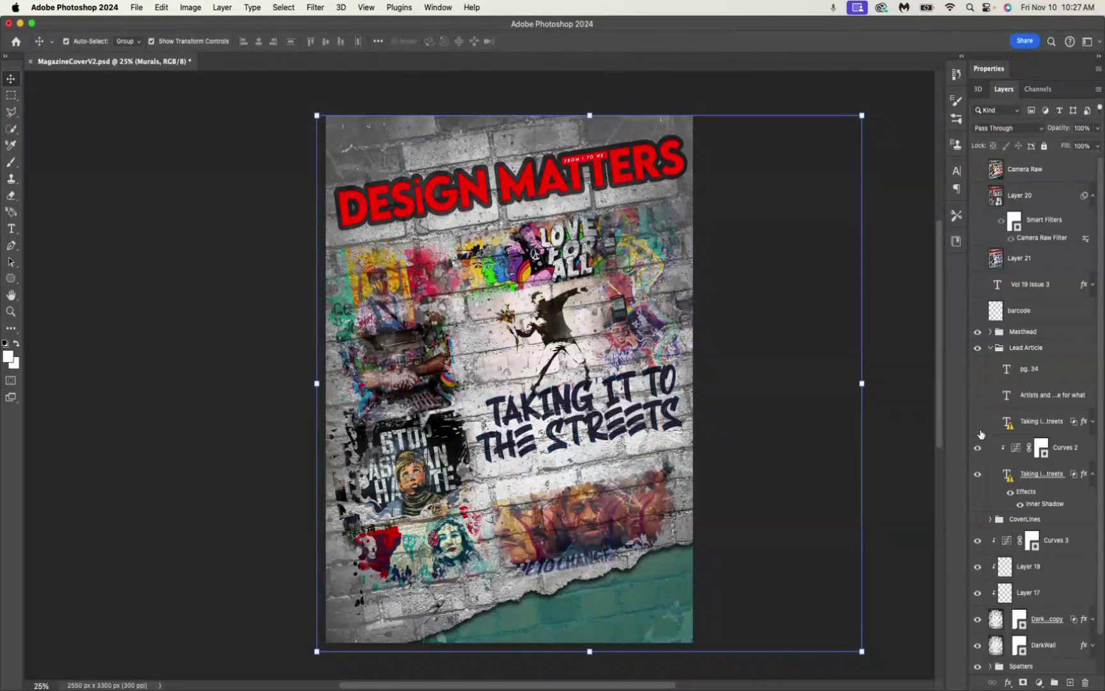
# - Show the upper Taking It to the Streets headline layer and compare the lettering up close with and without it
pyautogui.click(978, 421)
pyautogui.click(978, 421)
pyautogui.click(978, 421)
pyautogui.press('super+equal')
pyautogui.press('super+equal')
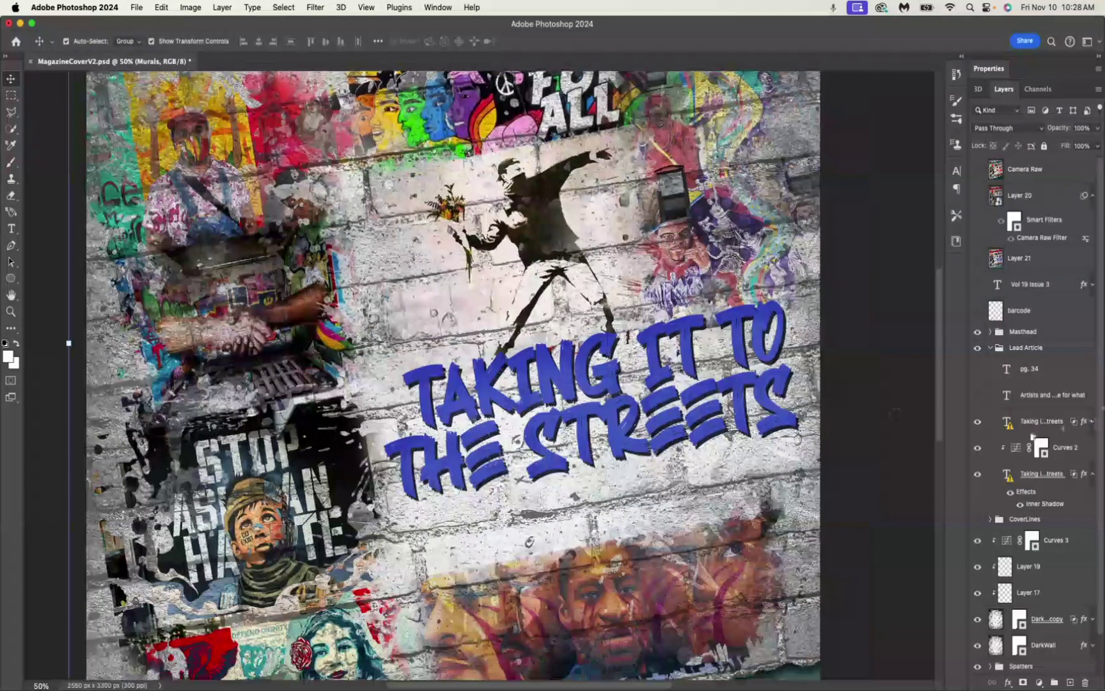
pyautogui.click(978, 422)
pyautogui.click(978, 422)
pyautogui.click(978, 422)
pyautogui.click(978, 421)
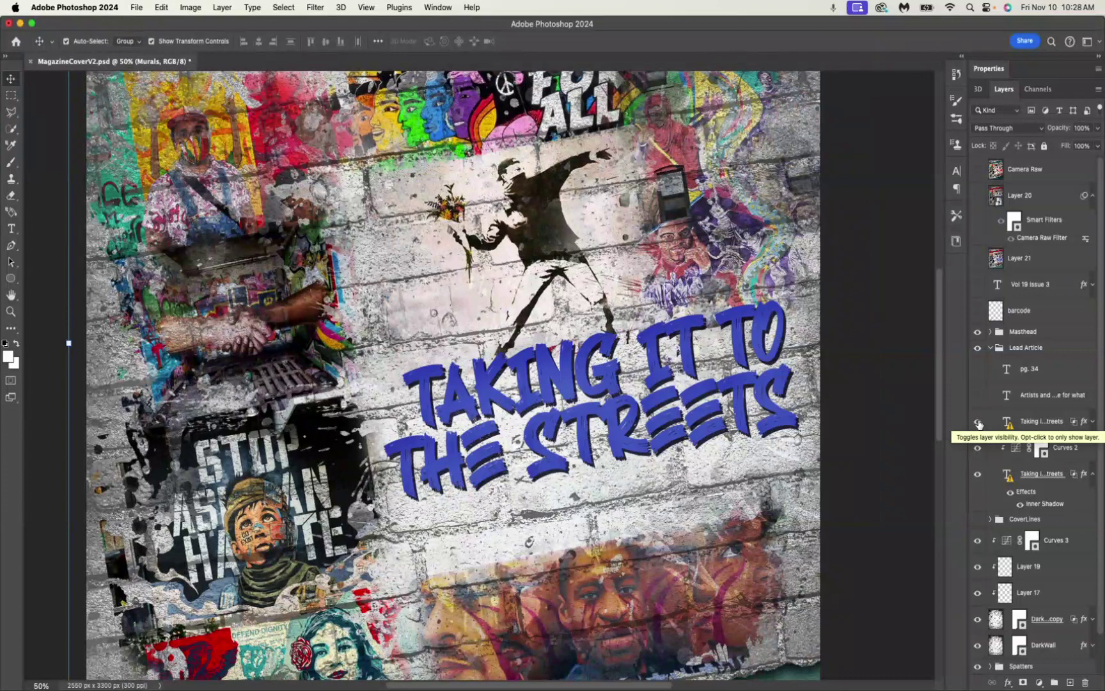
# - Show the lead article's subtitle and pg. 34 text layers, and collapse the Lead Article group
pyautogui.click(977, 395)
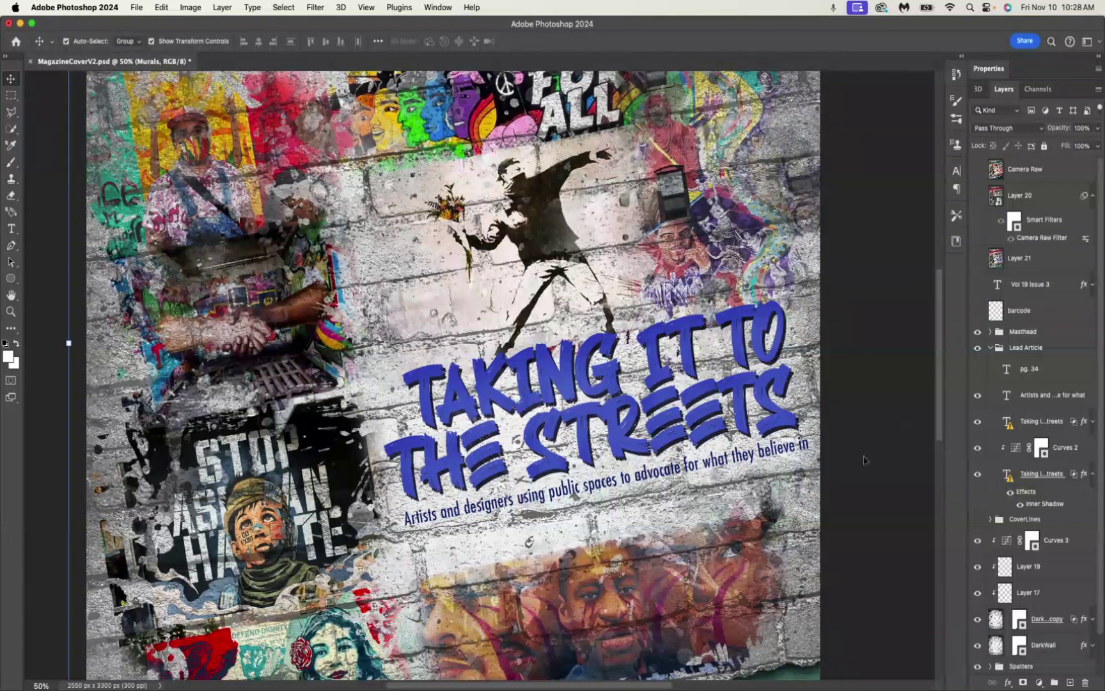
pyautogui.click(978, 369)
pyautogui.click(991, 348)
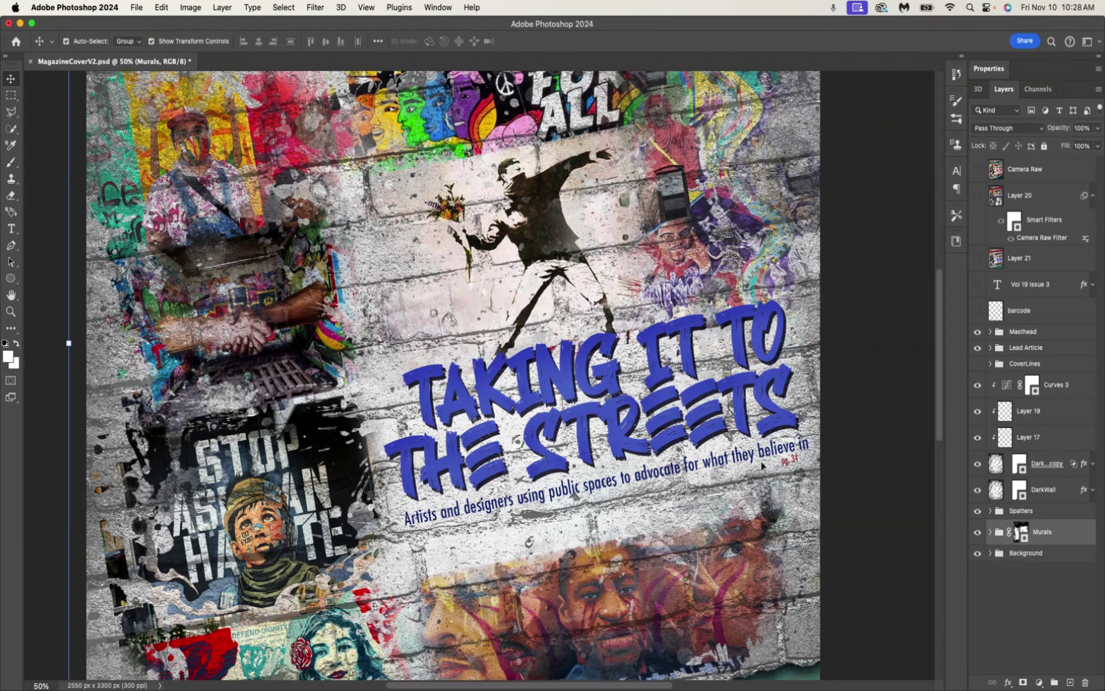
# - Expand the CoverLines group and make it visible over the teal area of the cover
pyautogui.scroll(-10, 722, 499)
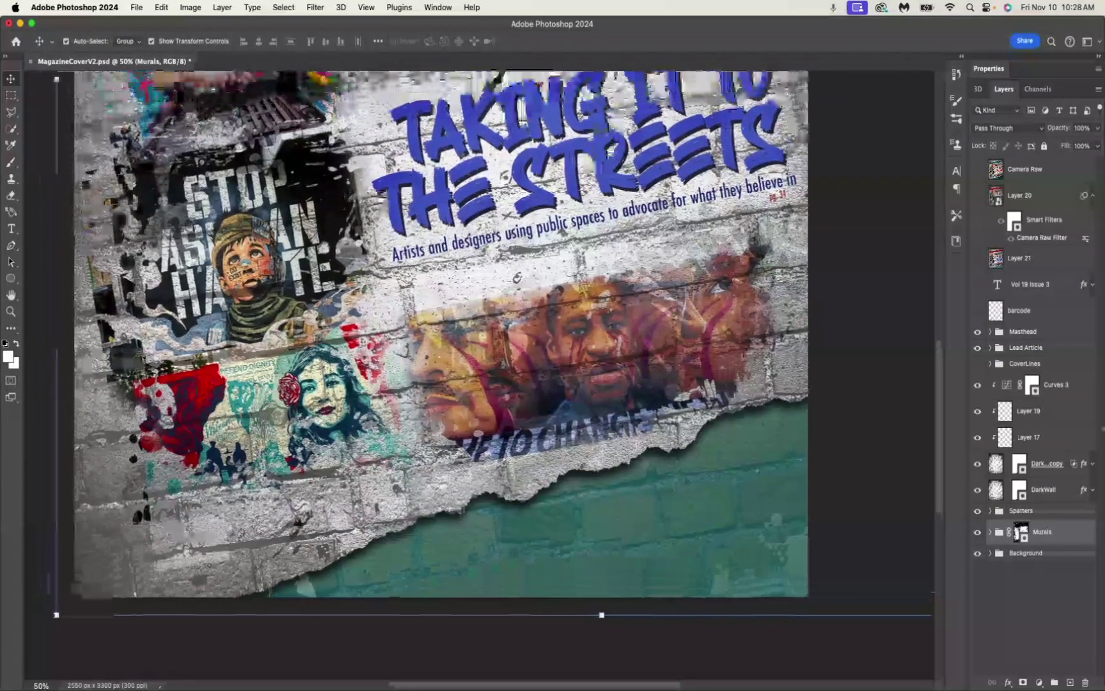
pyautogui.click(990, 364)
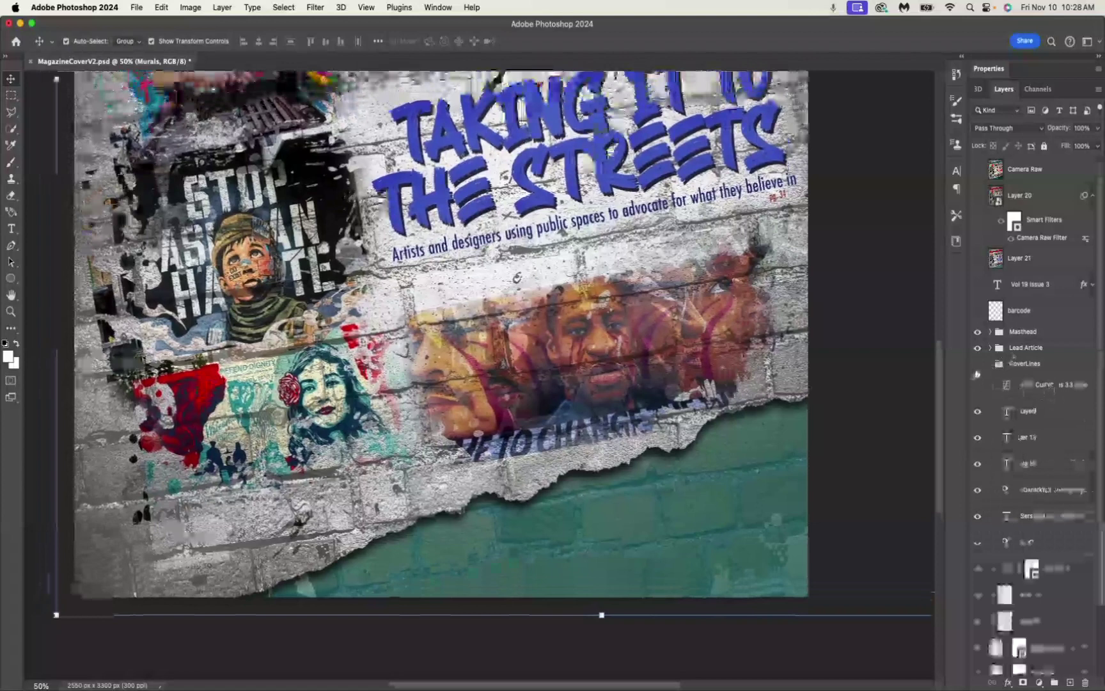
pyautogui.click(977, 364)
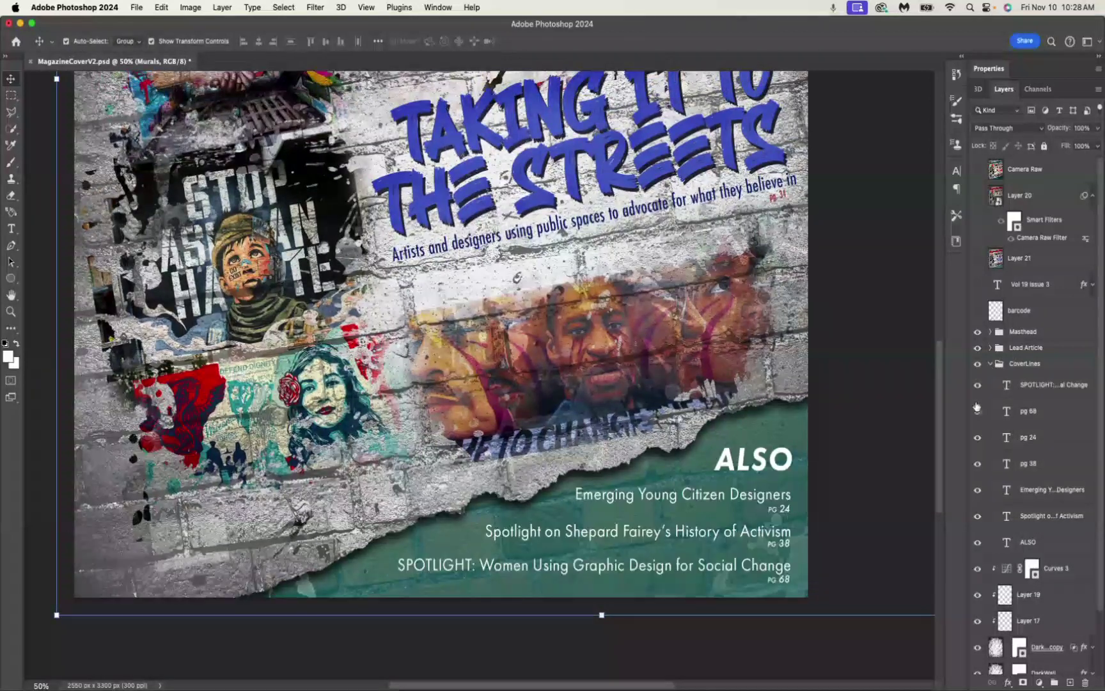
# - Hide all CoverLines text layers and restore the ALSO heading and the three article titles one by one
pyautogui.click(978, 543)
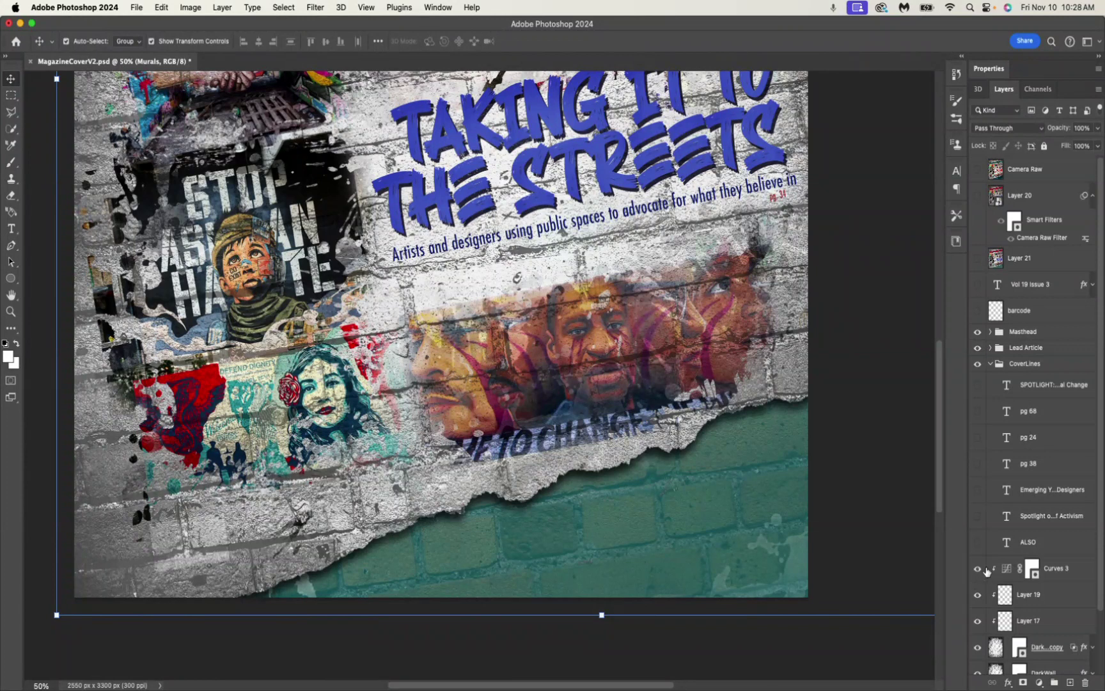
pyautogui.click(979, 541)
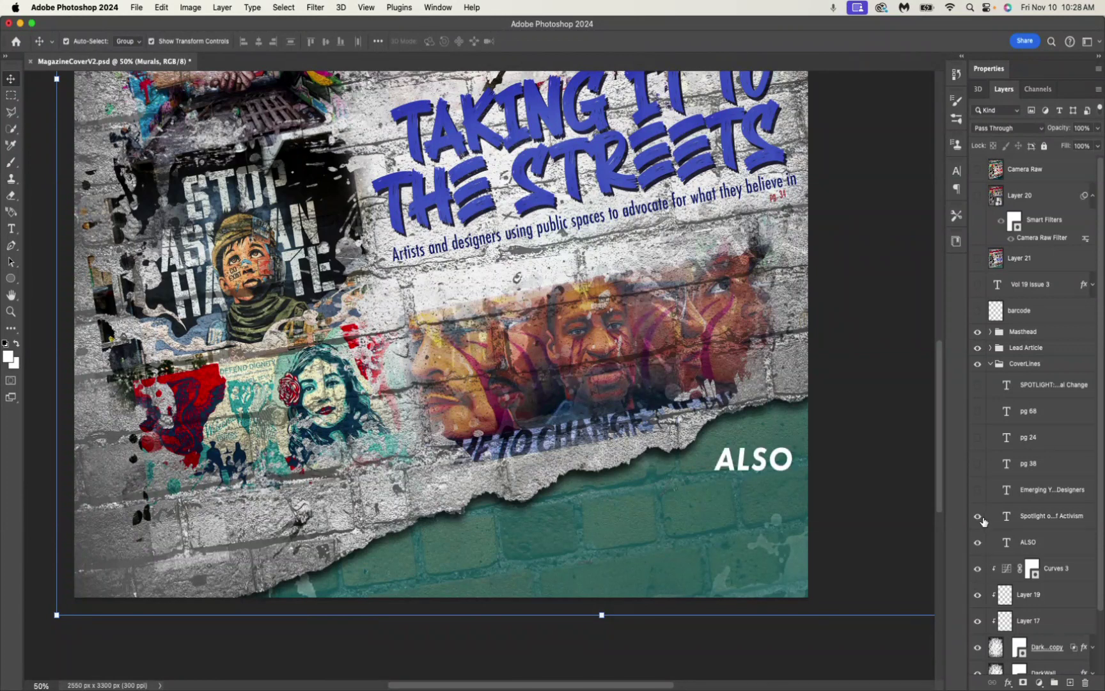
pyautogui.click(979, 517)
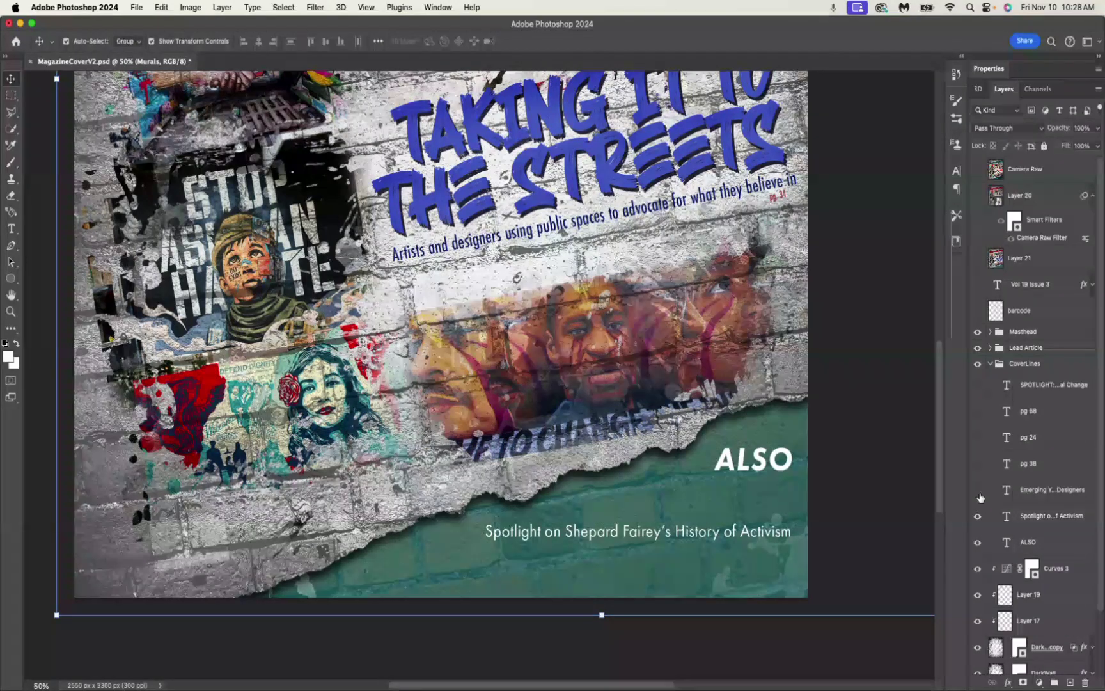
pyautogui.click(978, 490)
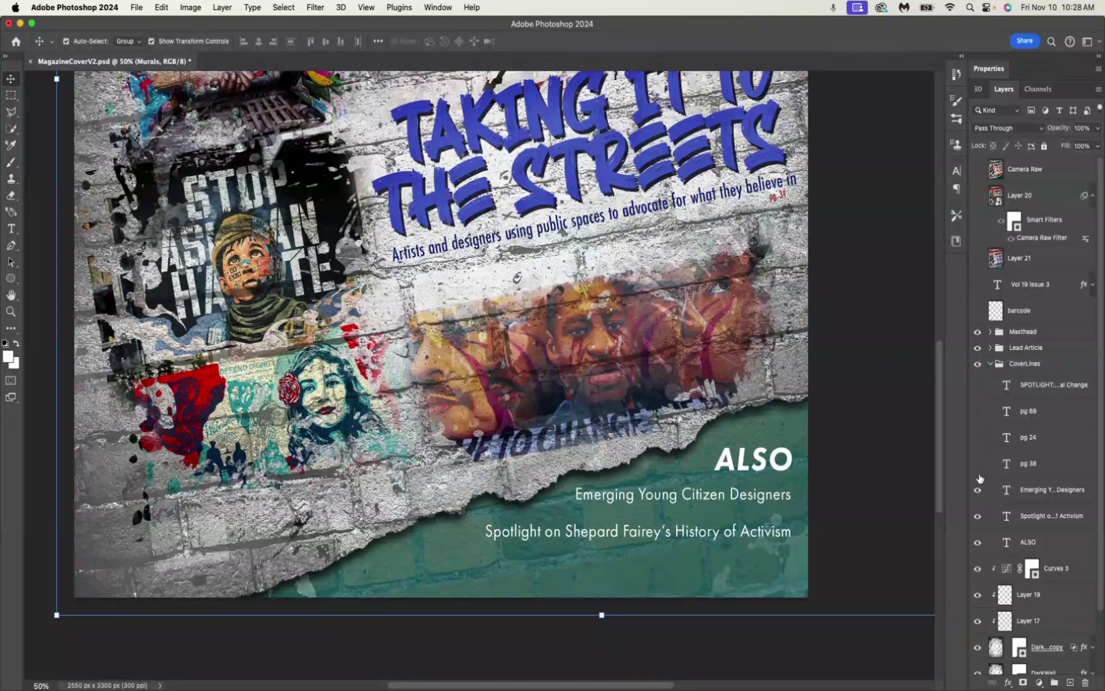
pyautogui.click(979, 465)
pyautogui.click(980, 467)
pyautogui.click(977, 387)
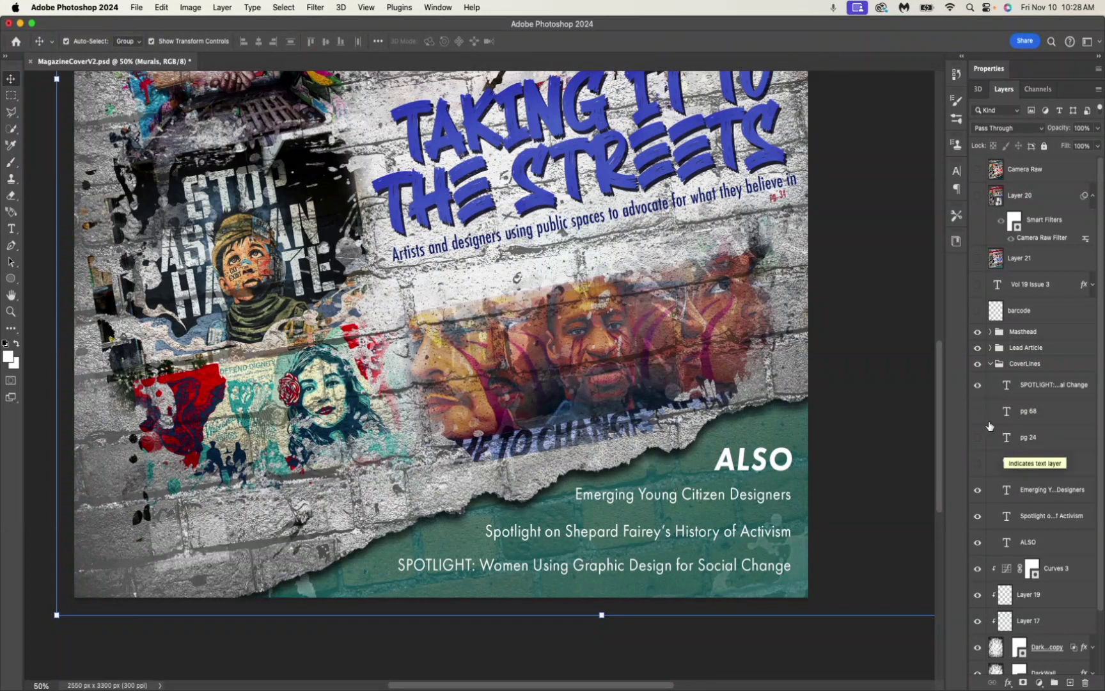
# - Move the SPOTLIGHT title layer below pg 38 in the CoverLines group and show the three page-number layers
pyautogui.moveTo(1031, 386); pyautogui.dragTo(1032, 477)
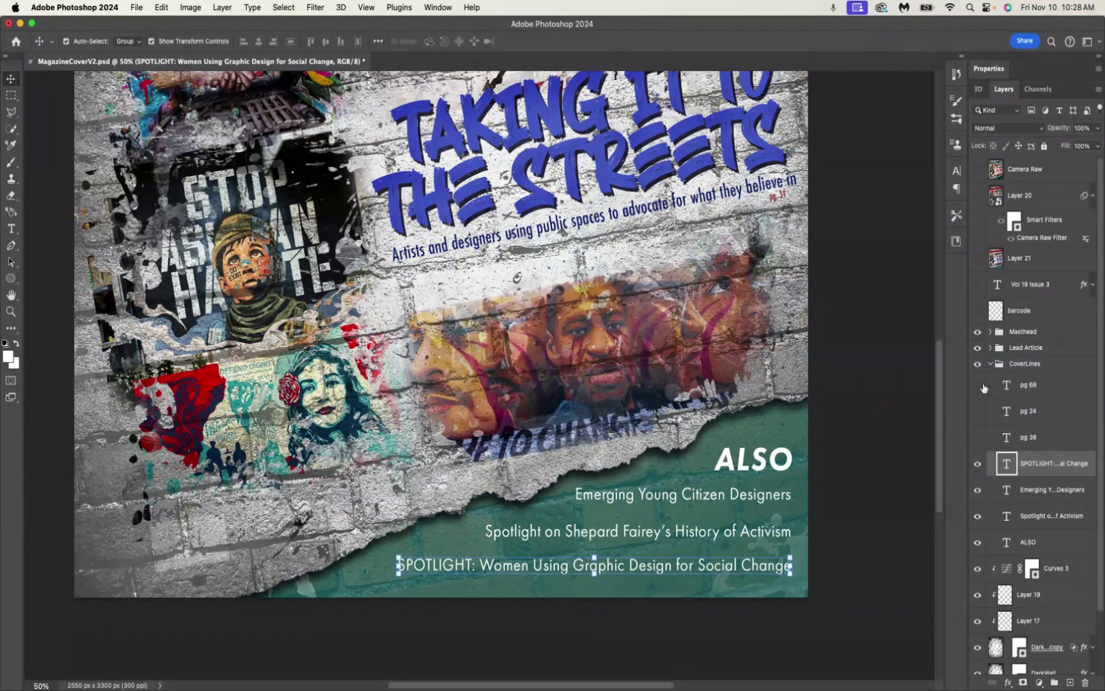
pyautogui.moveTo(977, 424); pyautogui.dragTo(977, 437)
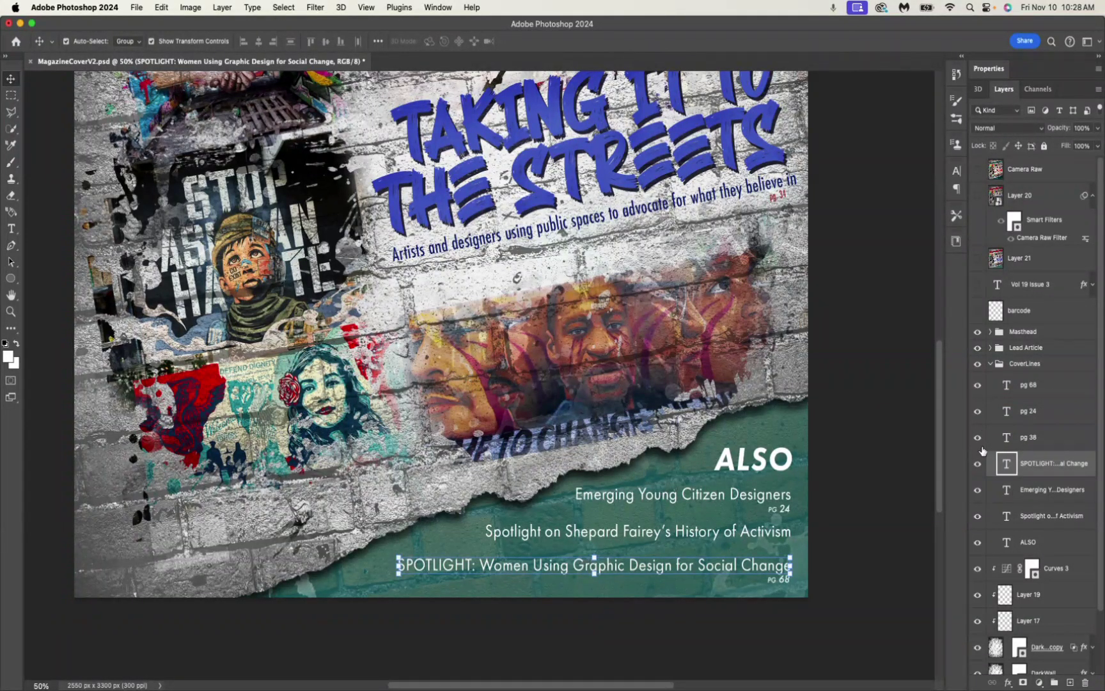
# - Show the barcode layer and the Vol 19 Issue 3 text layer on the full cover
pyautogui.click(886, 507)
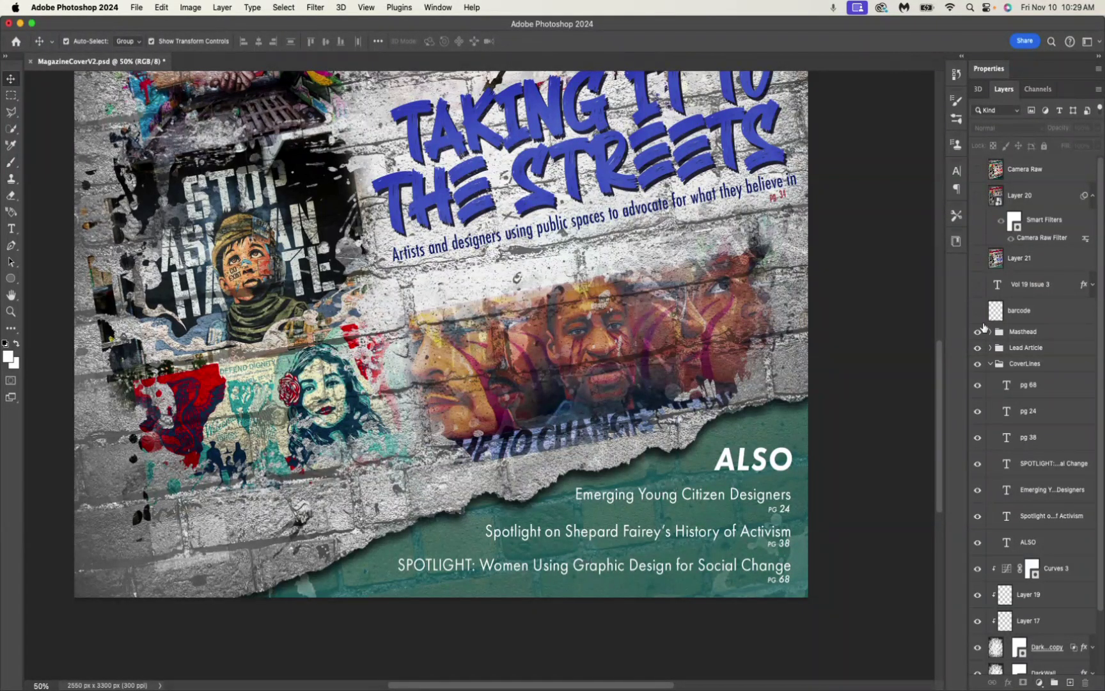
pyautogui.press('super+minus')
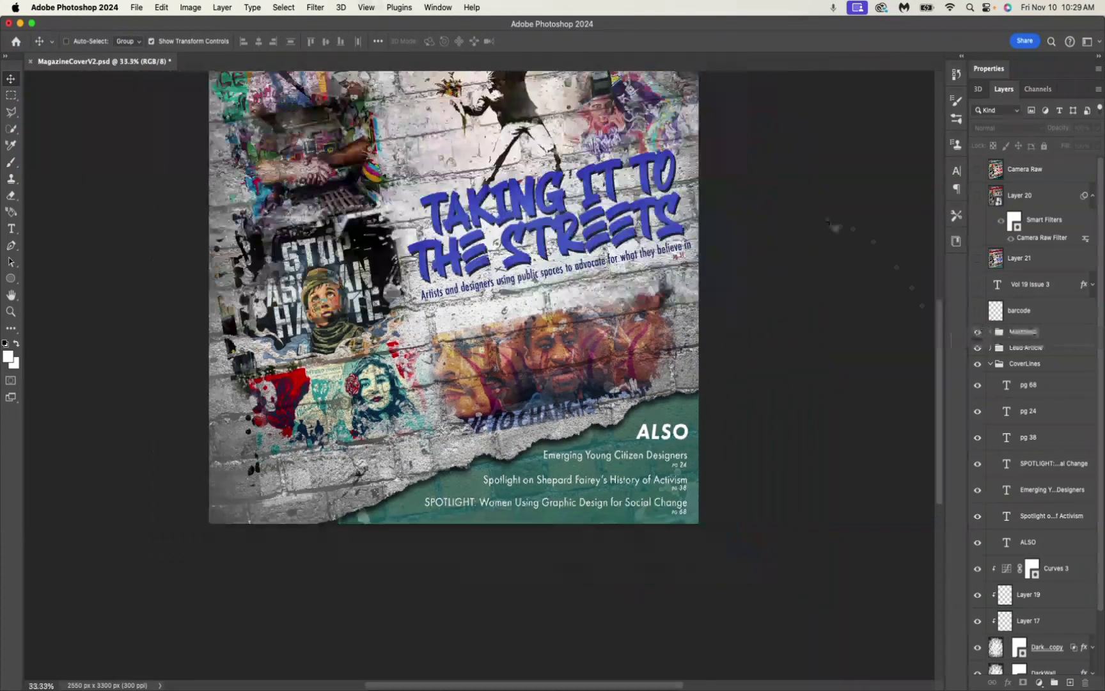
pyautogui.press('super+minus')
pyautogui.moveTo(695, 218); pyautogui.dragTo(733, 370)
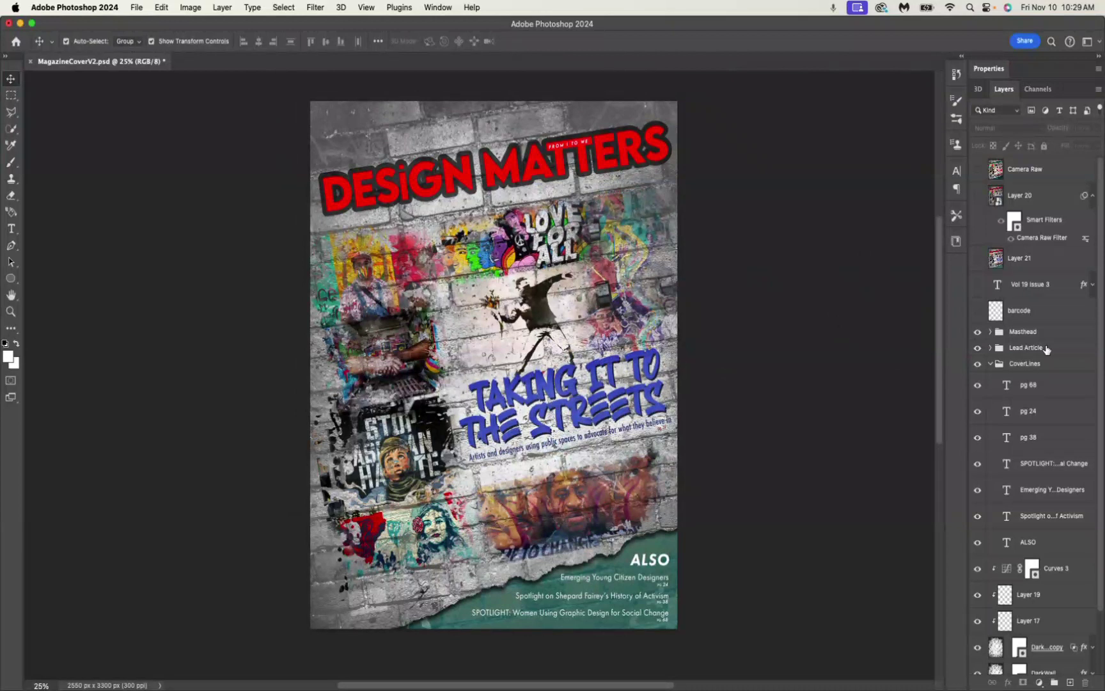
pyautogui.click(979, 311)
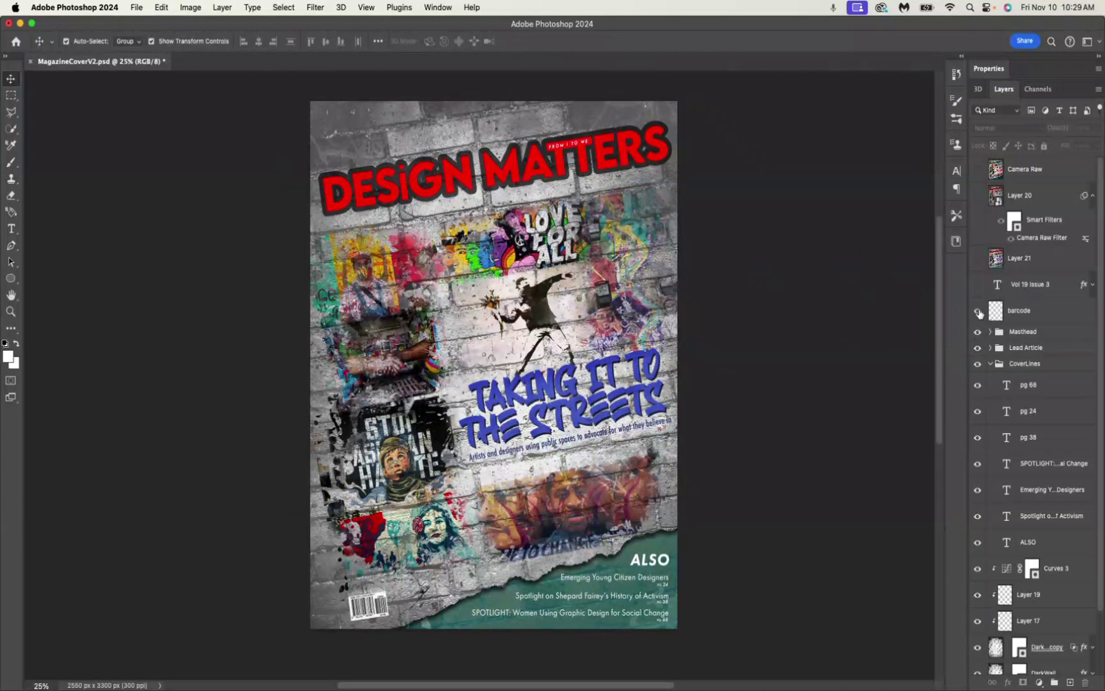
pyautogui.click(978, 311)
pyautogui.click(978, 311)
pyautogui.click(981, 284)
pyautogui.click(977, 285)
# - Make Layer 21, the merged copy of the cover, visible and active, and save the document
pyautogui.click(978, 259)
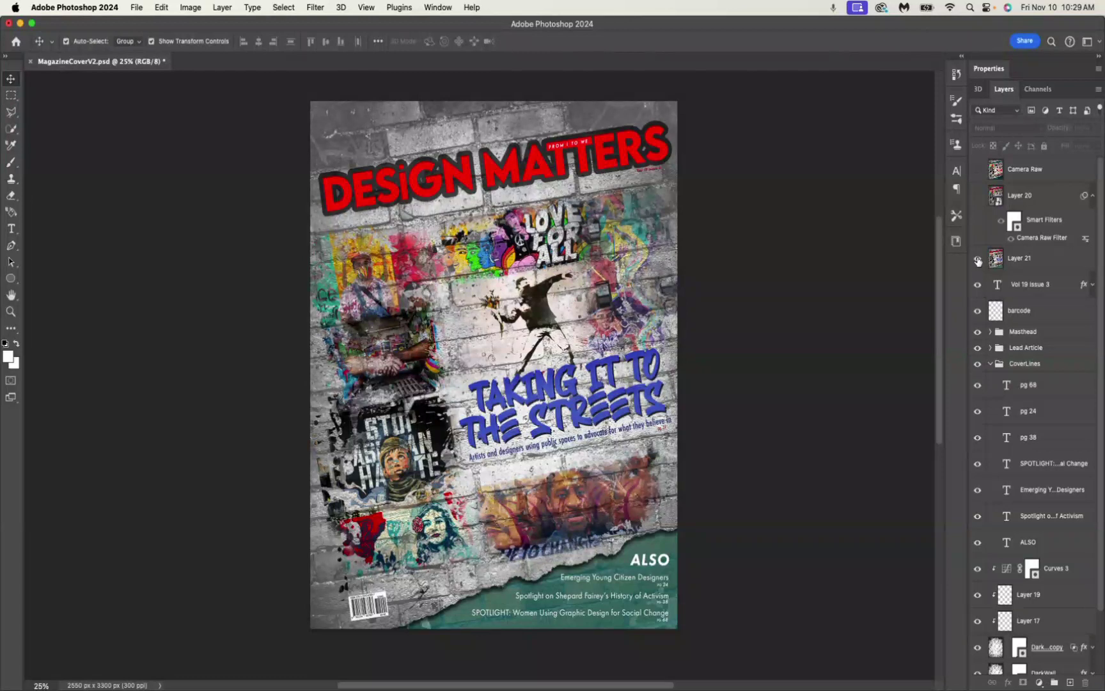
pyautogui.click(1039, 261)
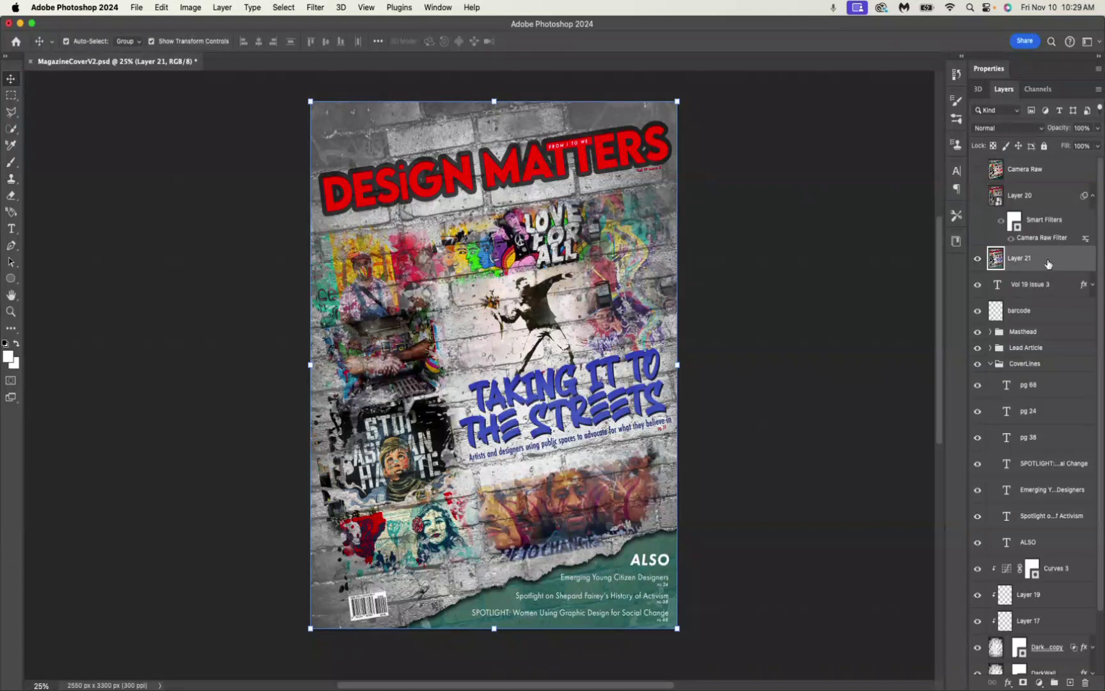
pyautogui.press('super+s')
# - Convert Layer 21 to a smart object for smart filters
pyautogui.click(315, 7)
pyautogui.click(351, 51)
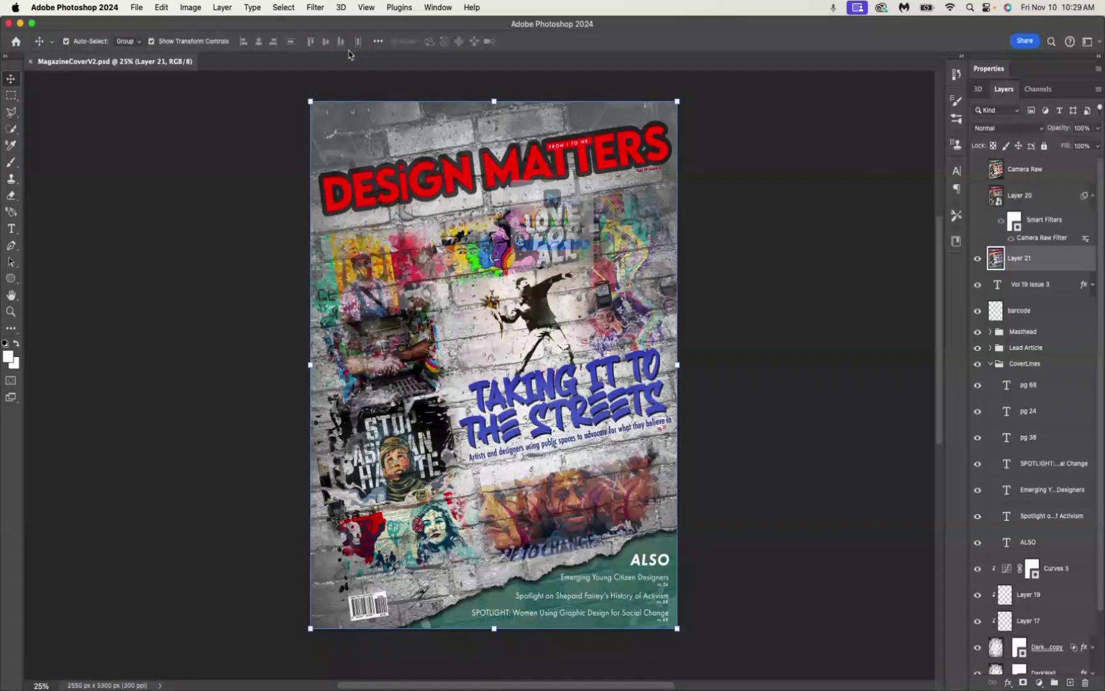
pyautogui.click(533, 263)
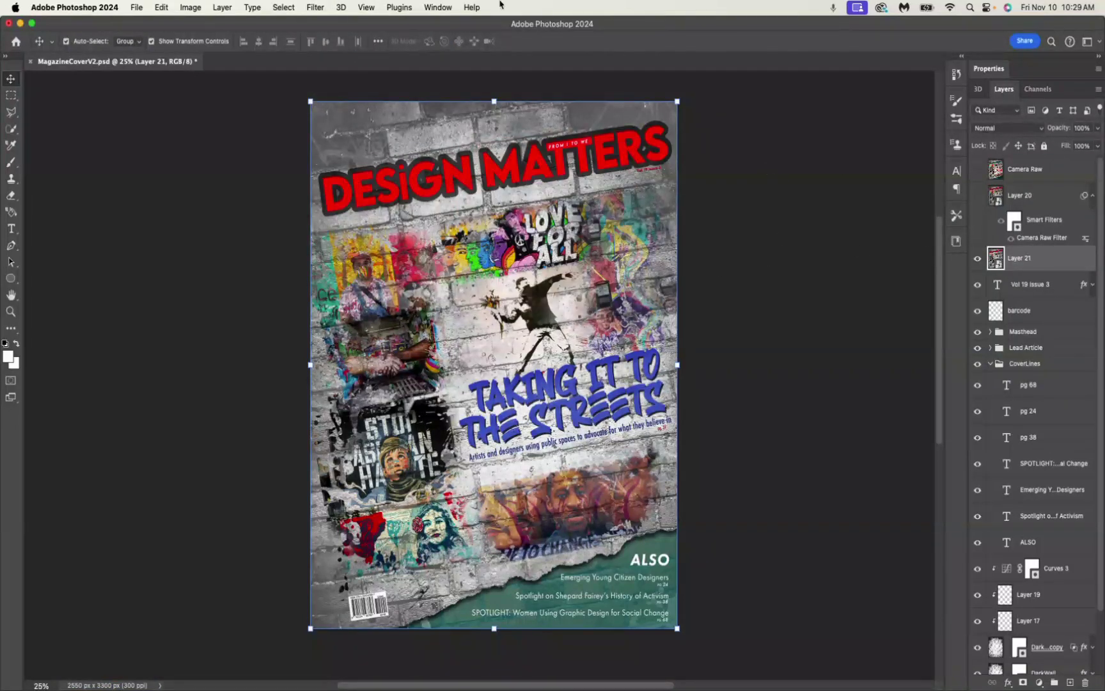
# - Start the Camera Raw Filter on Layer 21 and set Exposure to +0.25, Contrast to -25, Highlights to -11 and Whites to -8
pyautogui.click(315, 8)
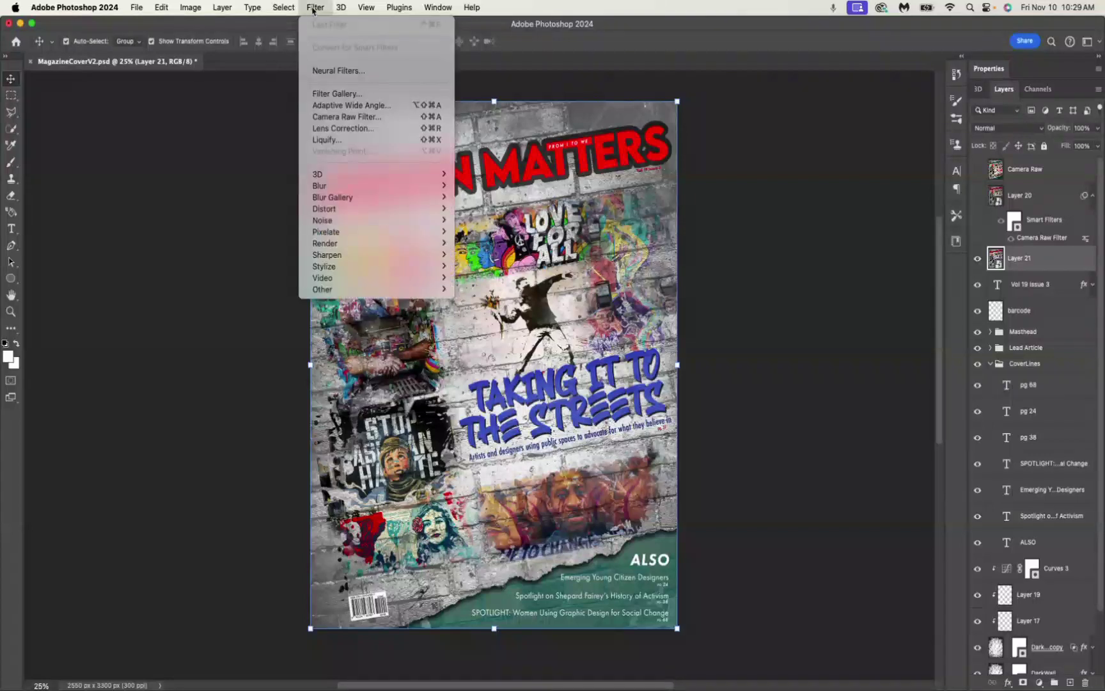
pyautogui.click(350, 119)
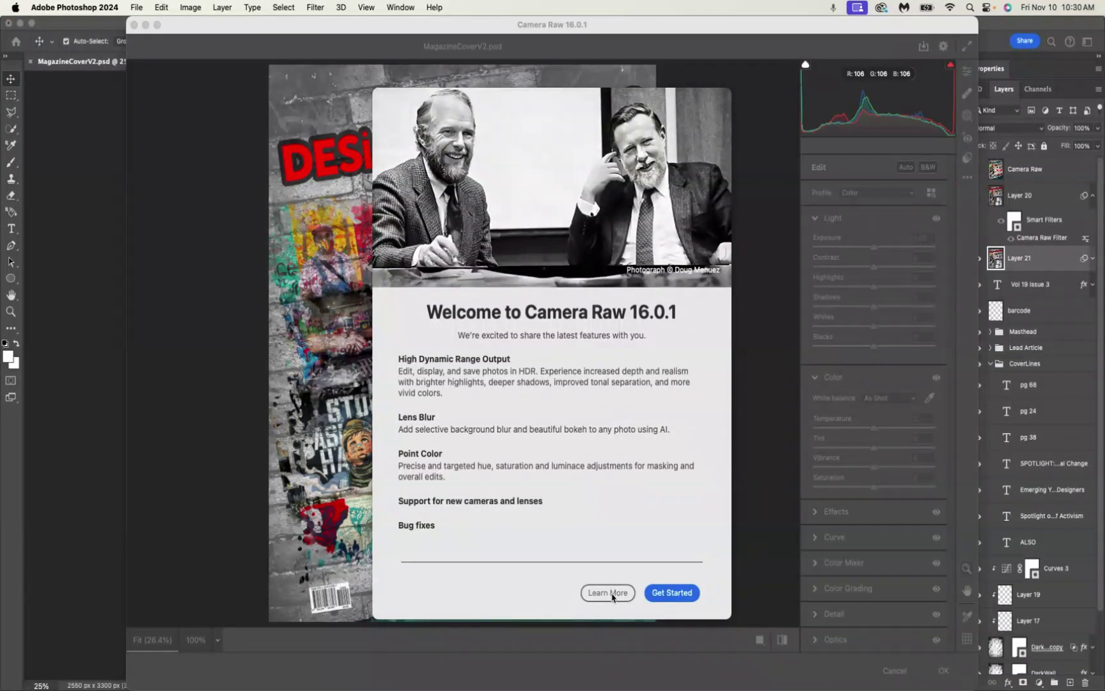
pyautogui.click(610, 593)
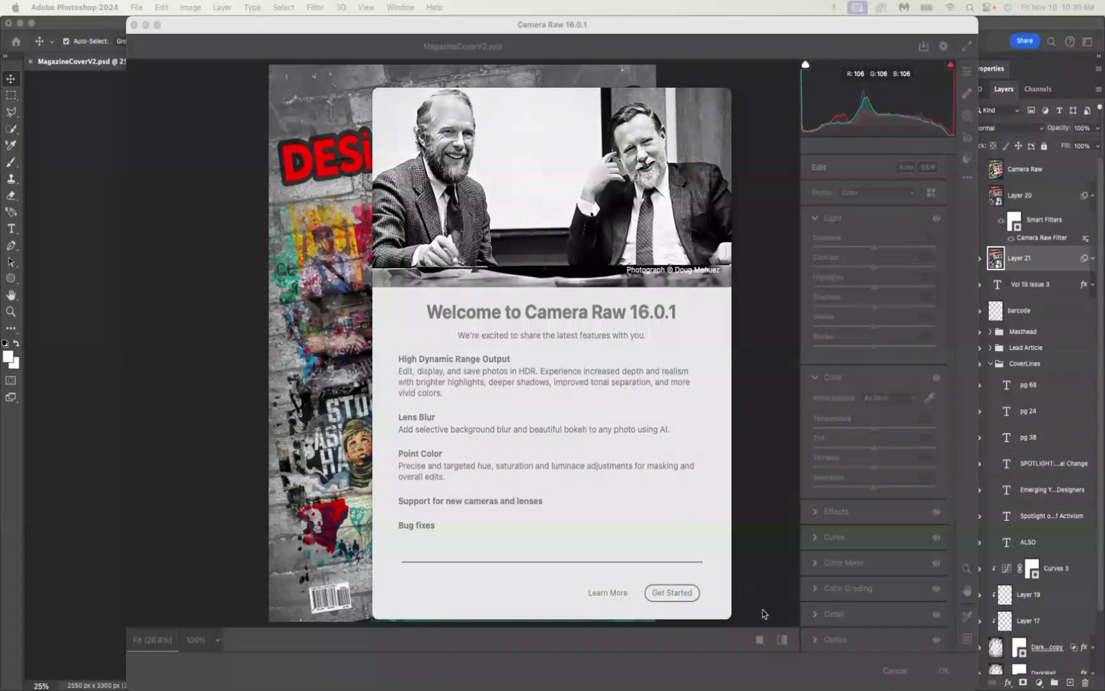
pyautogui.click(679, 598)
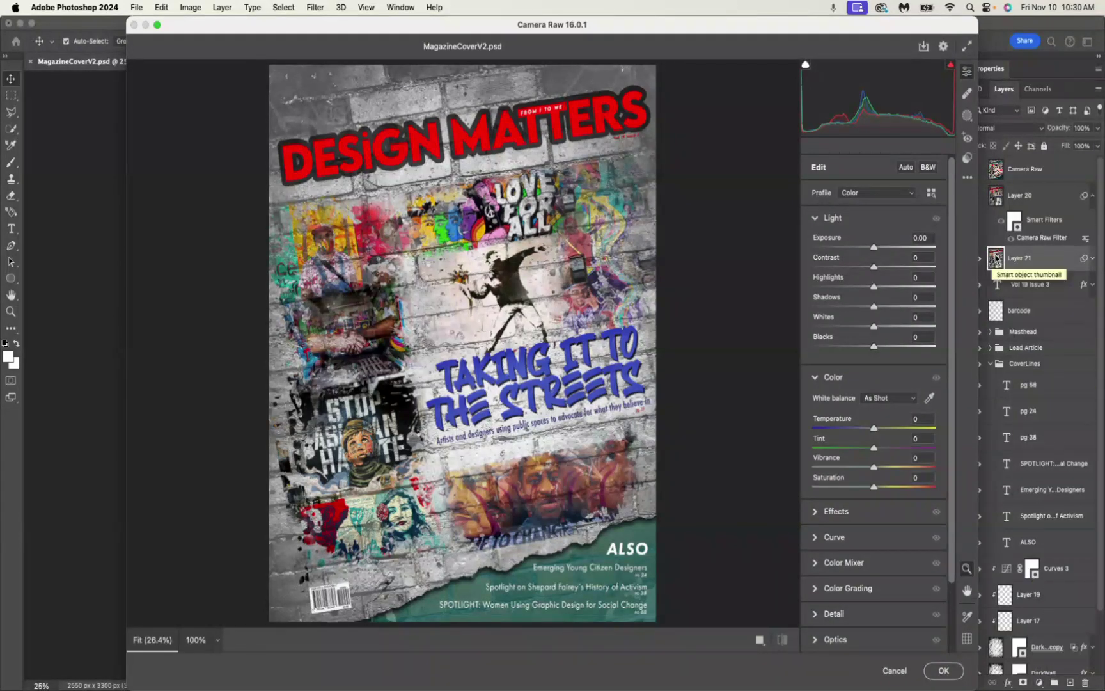
pyautogui.moveTo(874, 251); pyautogui.dragTo(870, 327)
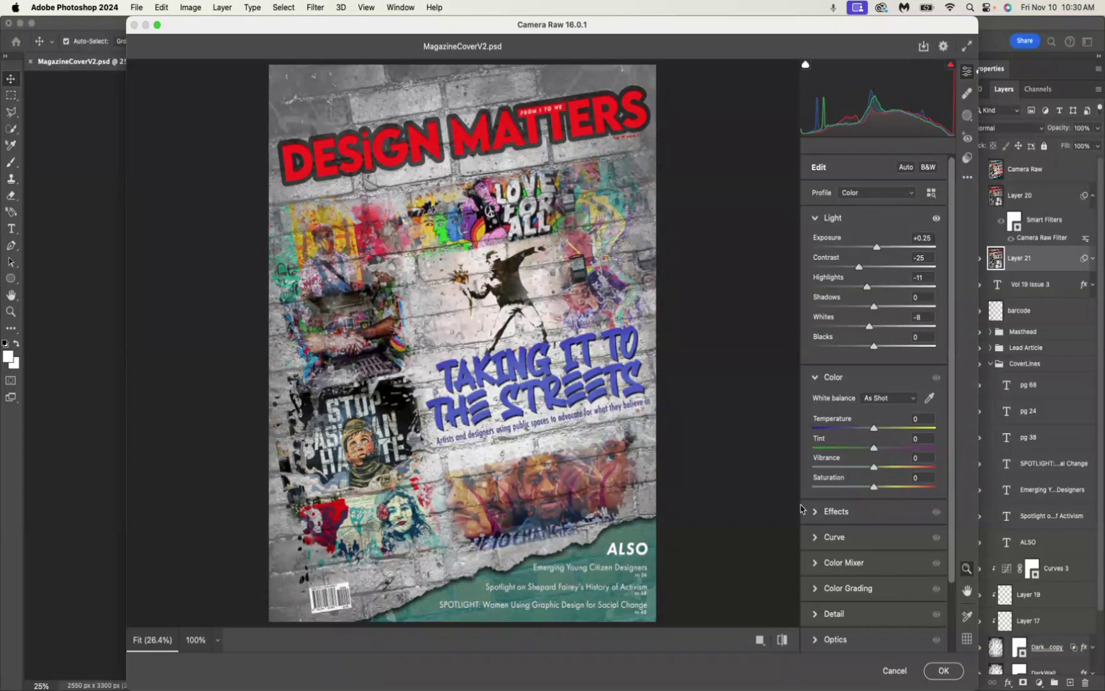
# - Raise the color and effects adjustments to Vibrance +42, Saturation +4, Clarity +26 and Dehaze +4
pyautogui.moveTo(875, 469); pyautogui.dragTo(900, 471)
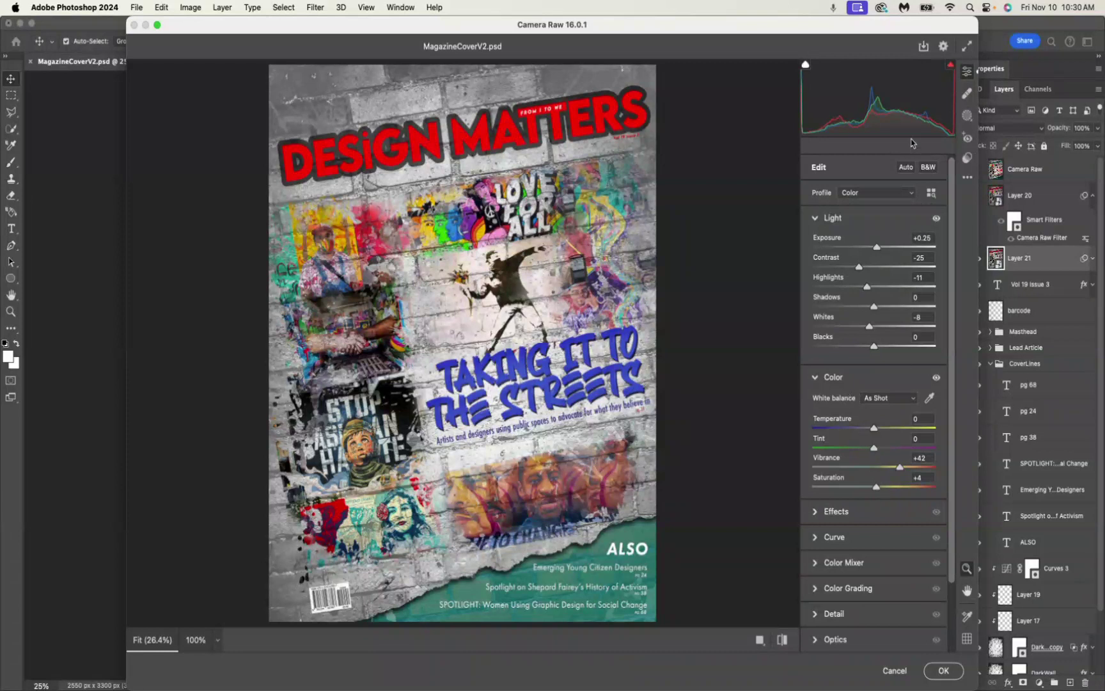
pyautogui.click(824, 512)
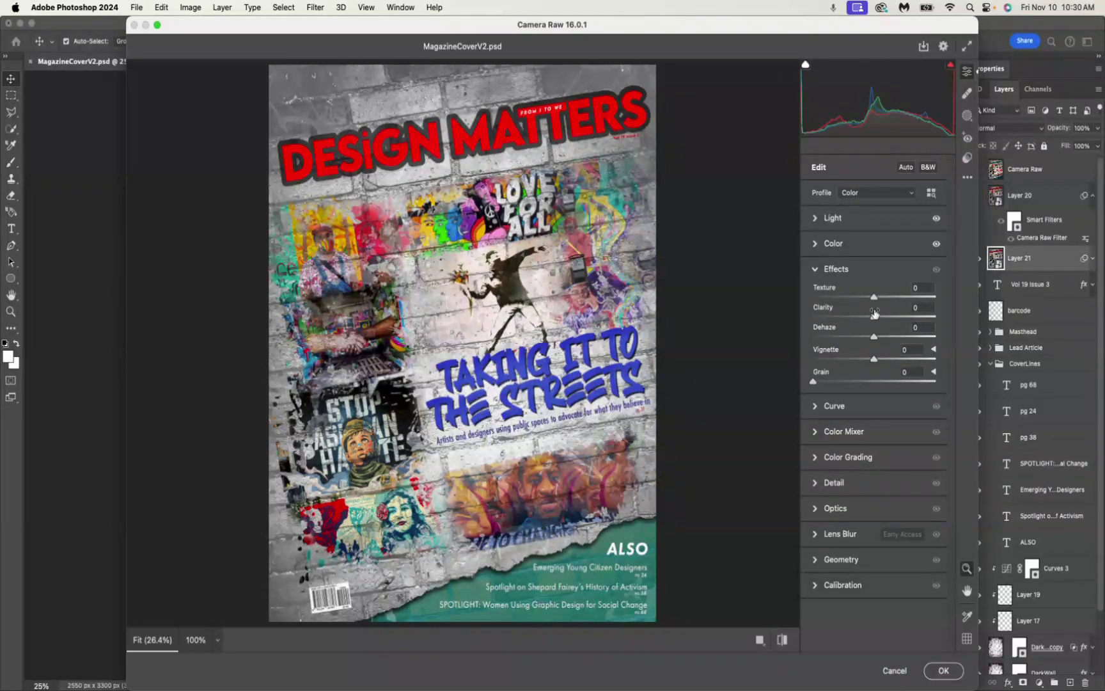
pyautogui.moveTo(874, 316); pyautogui.dragTo(875, 365)
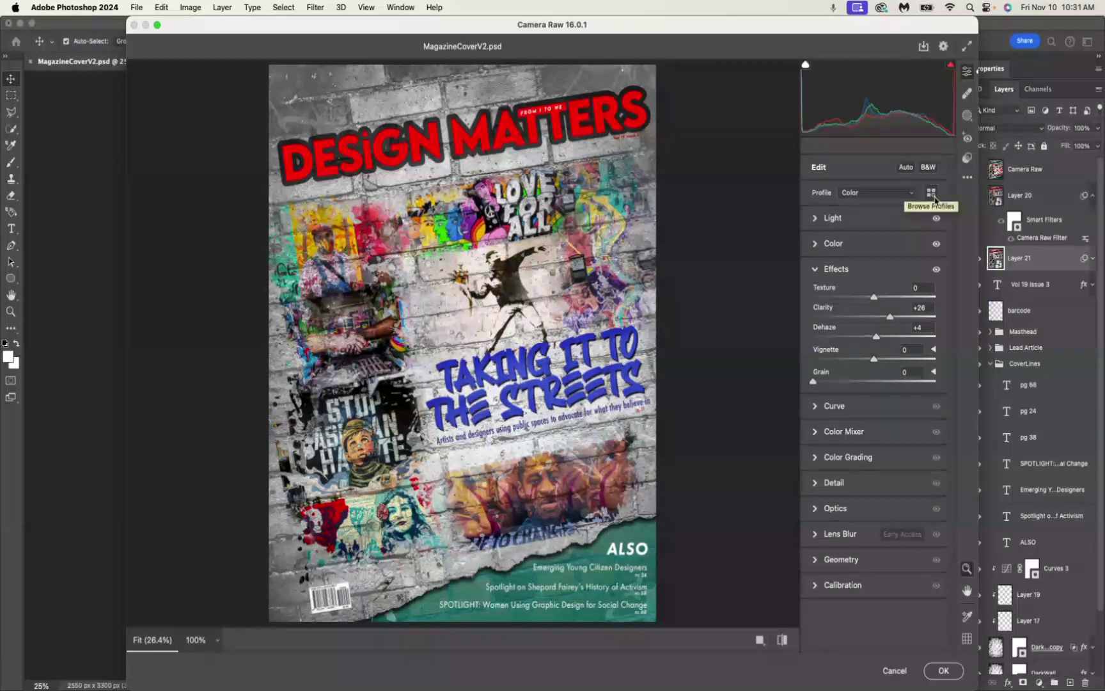
# - Browse the Camera Raw profiles and preview the Artistic and Modern looks on the cover
pyautogui.click(932, 193)
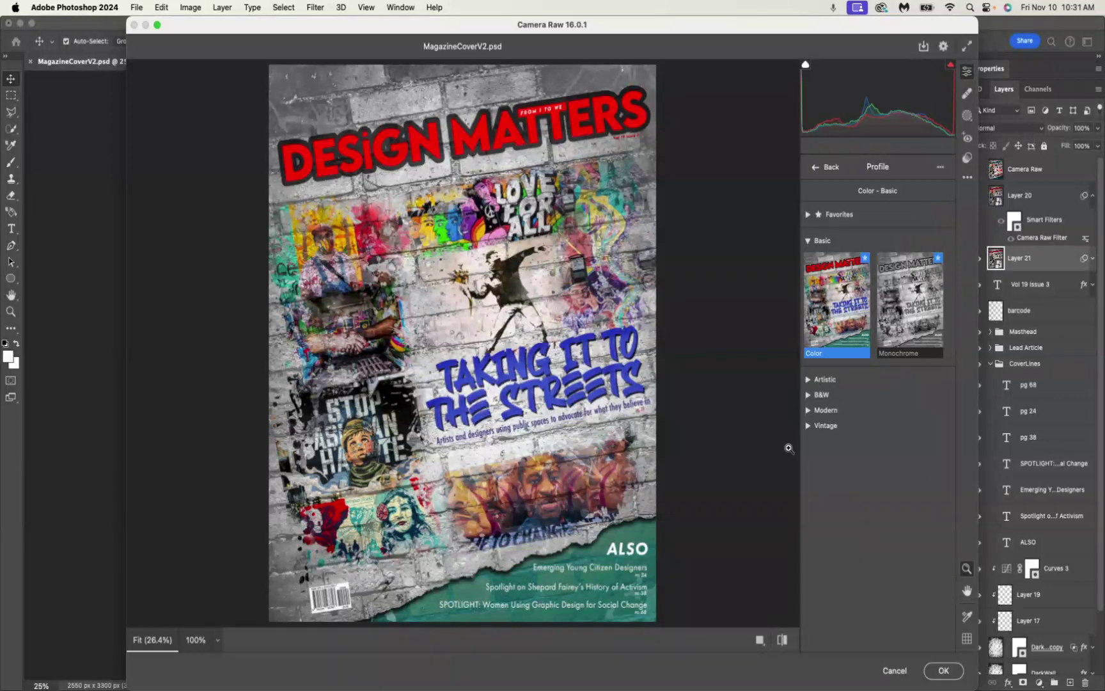
pyautogui.click(812, 426)
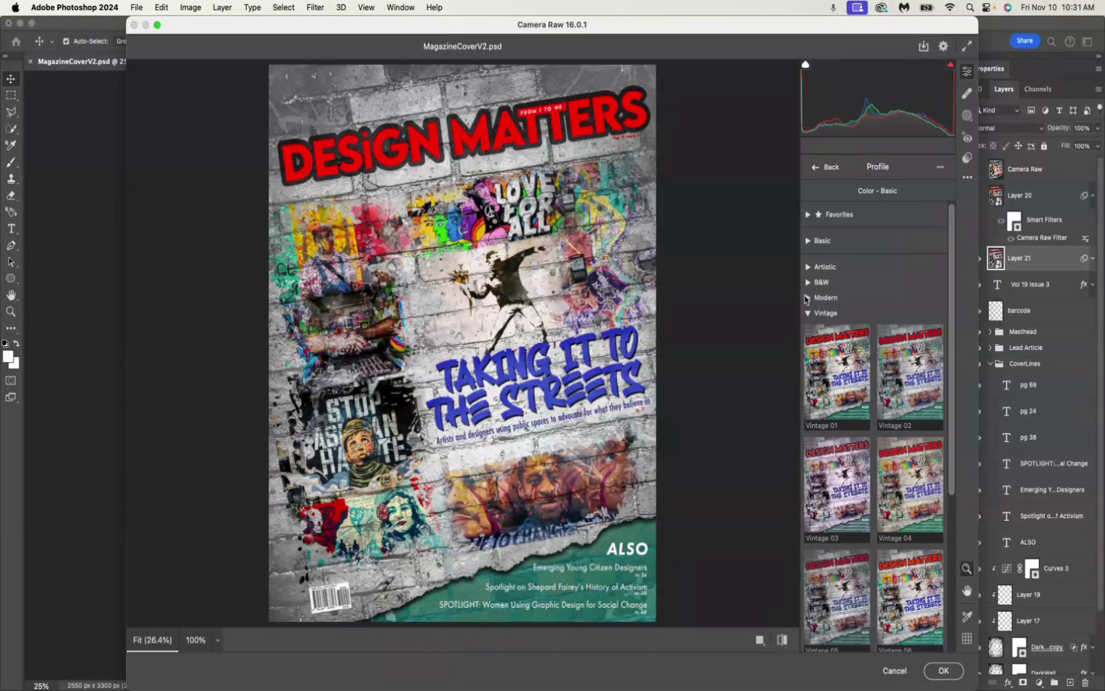
pyautogui.click(808, 298)
pyautogui.click(809, 266)
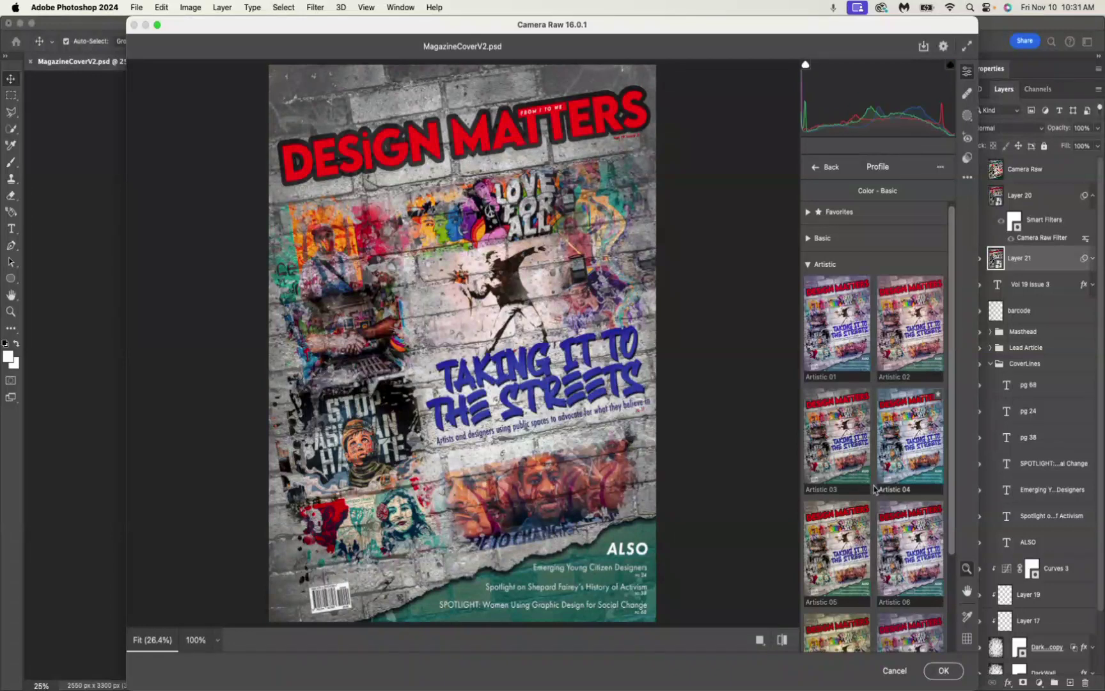
pyautogui.scroll(-2, 895, 447)
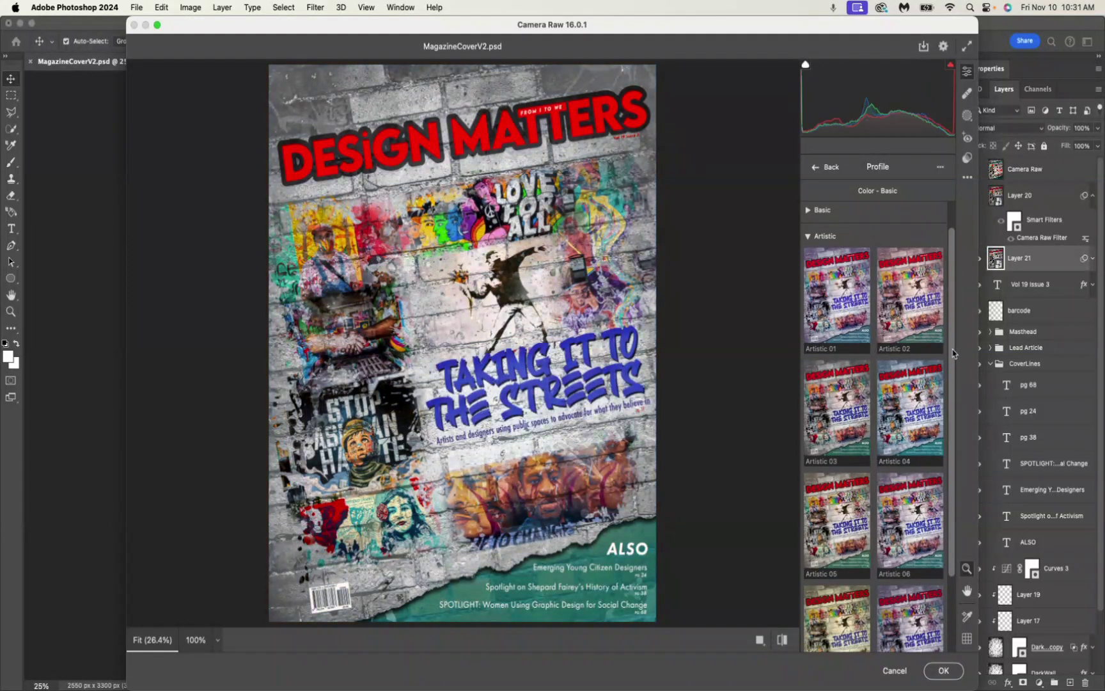
pyautogui.scroll(-6, 953, 353)
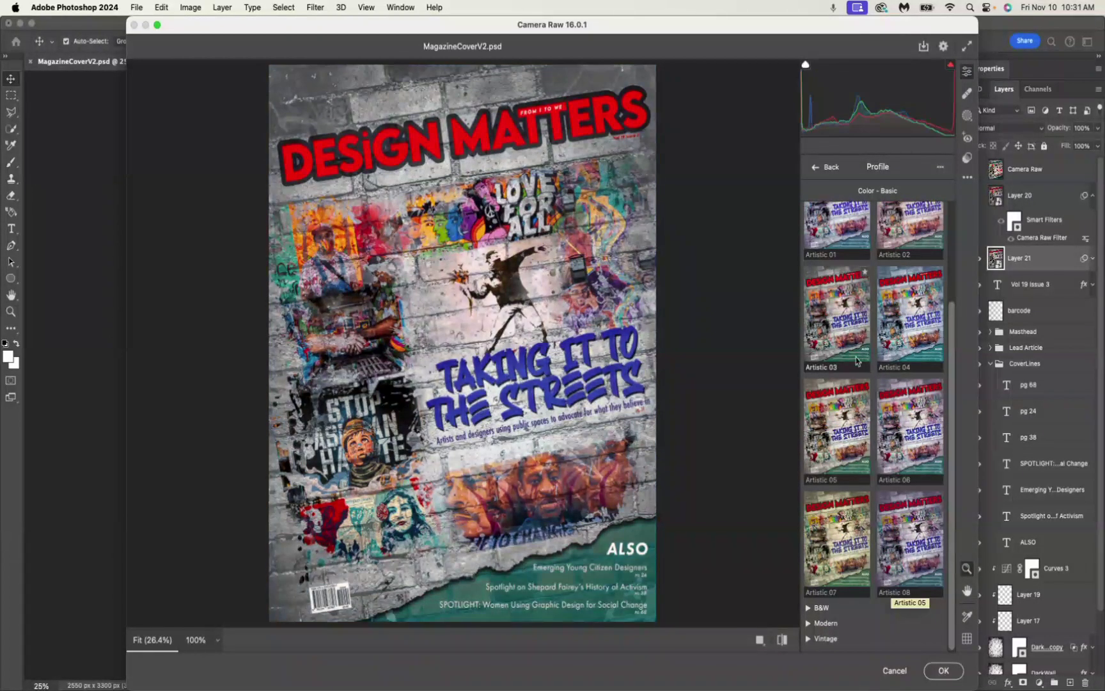
pyautogui.click(810, 623)
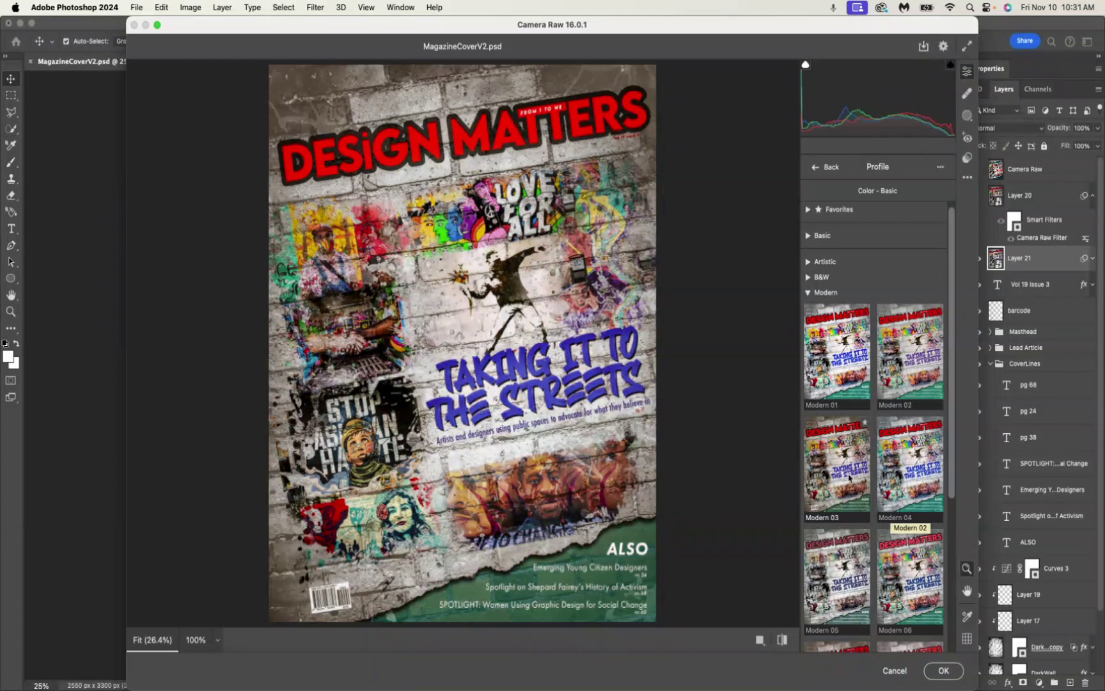
pyautogui.scroll(-1, 901, 556)
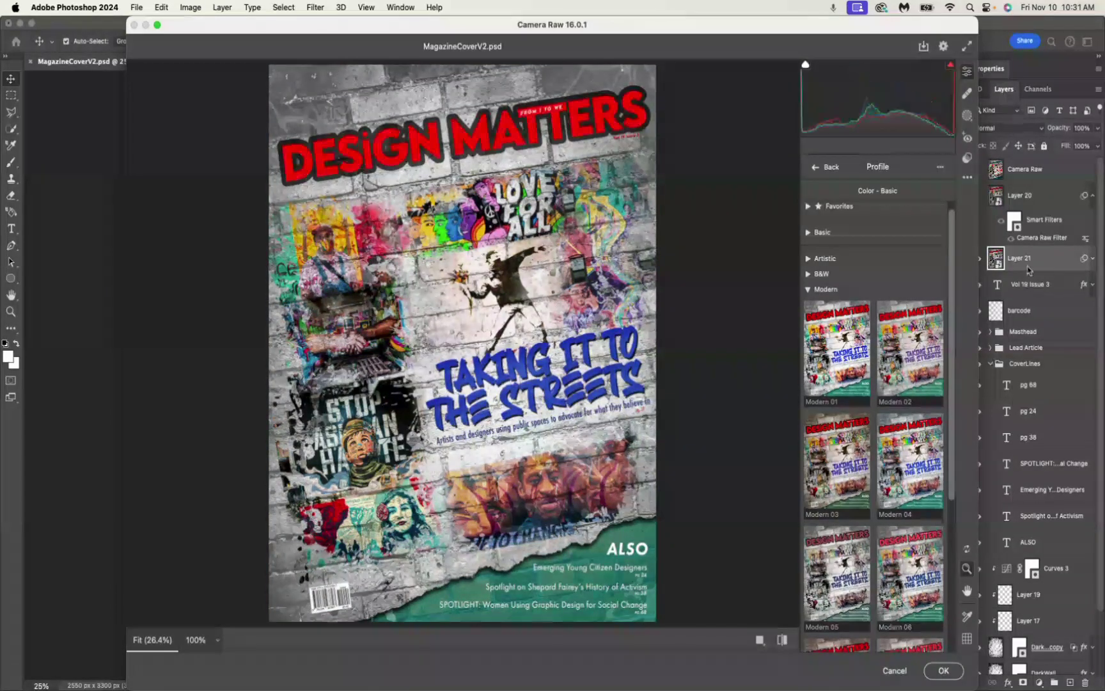
pyautogui.scroll(-2, 901, 556)
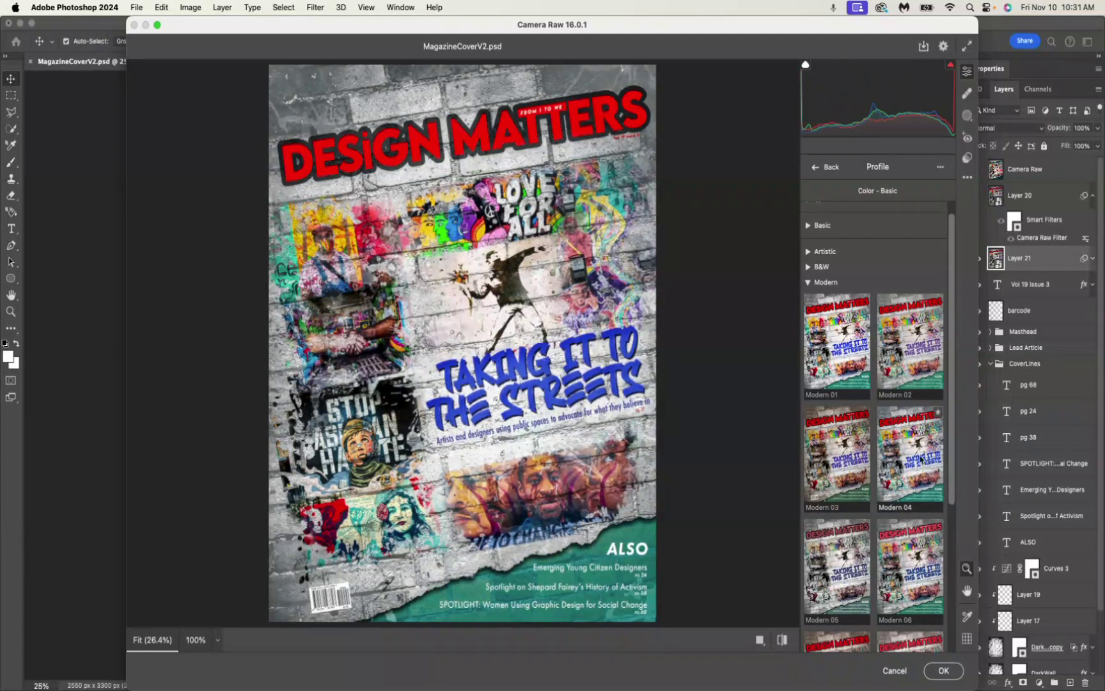
pyautogui.moveTo(950, 441); pyautogui.dragTo(957, 568)
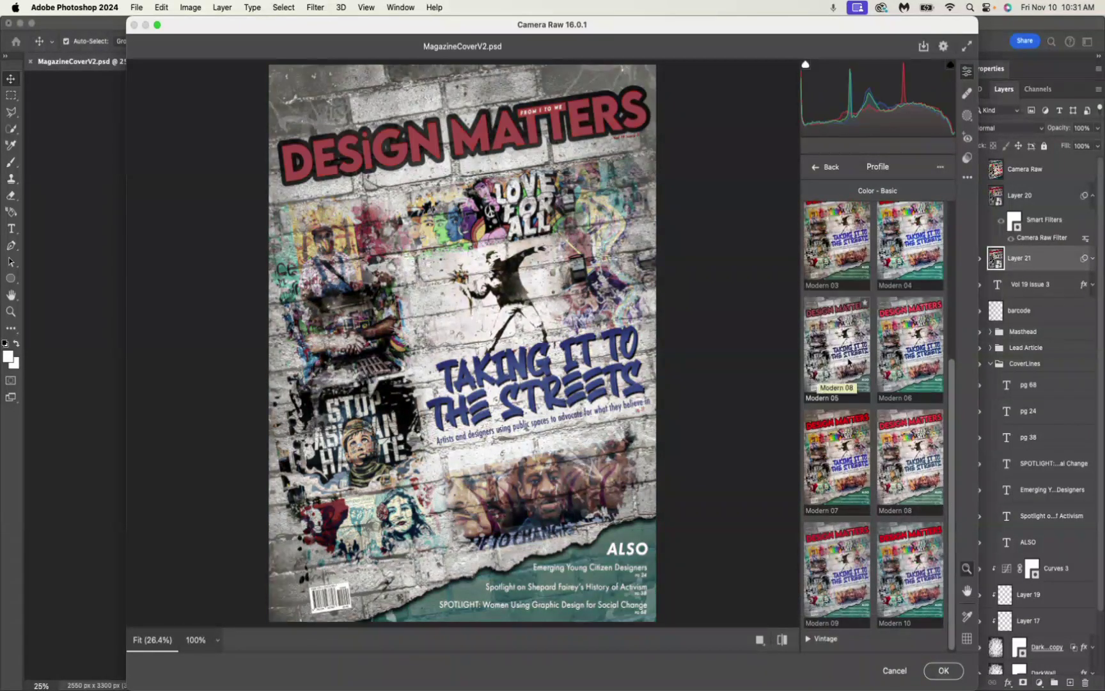
# - Apply the Modern 08 profile with an Amount of 93 and accept the Camera Raw adjustments
pyautogui.click(929, 481)
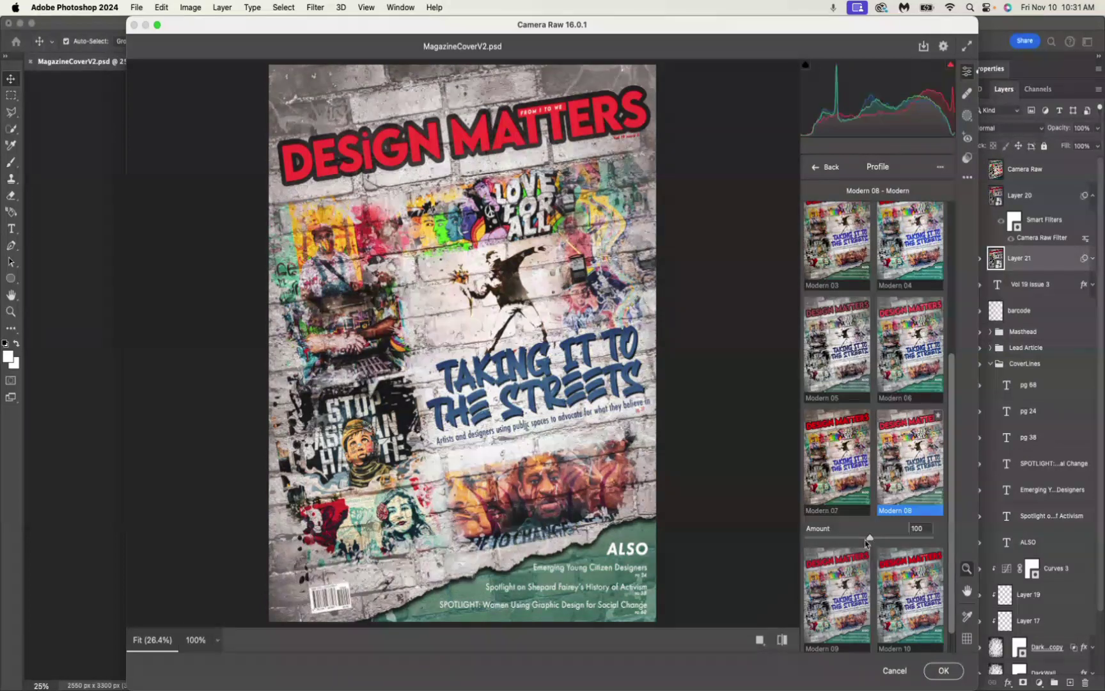
pyautogui.moveTo(871, 539)
pyautogui.mouseDown()
pyautogui.moveTo(850, 539)
pyautogui.moveTo(934, 538)
pyautogui.moveTo(865, 537)
pyautogui.mouseUp()
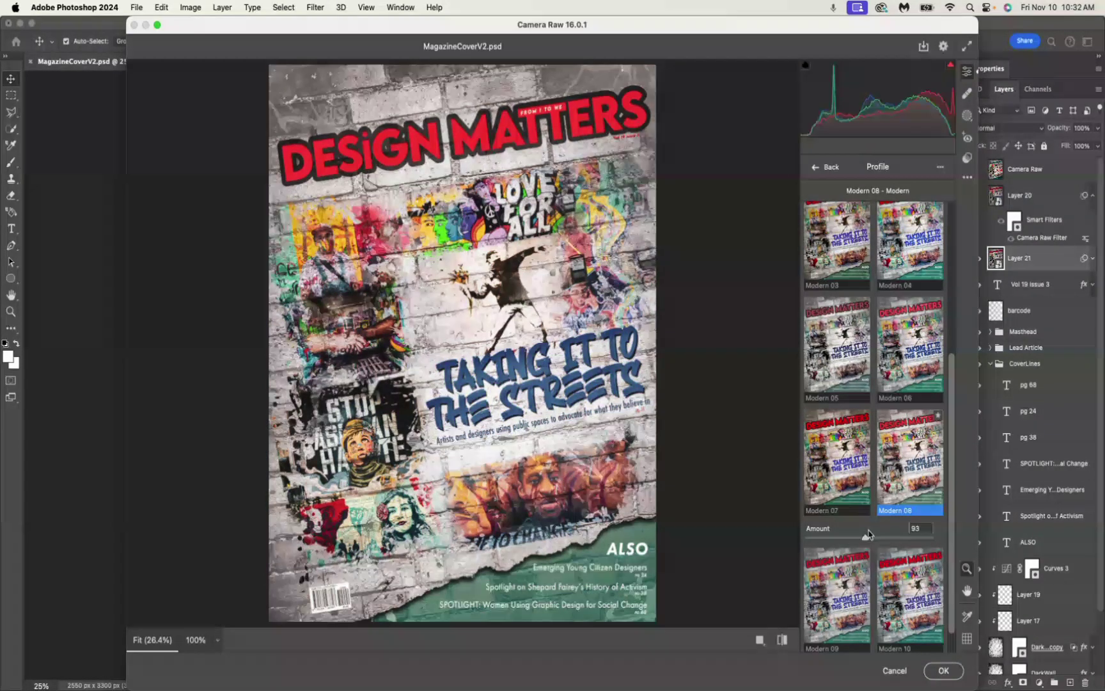
pyautogui.click(945, 669)
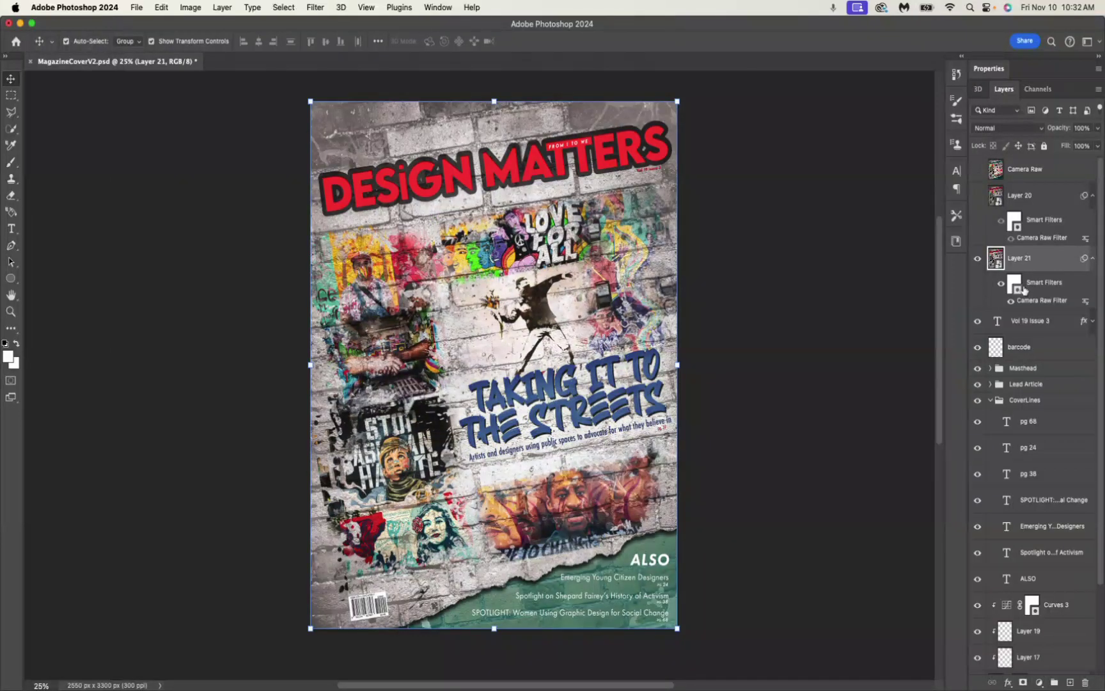
# - Compare the cover with and without Layer 21's Camera Raw smart filter, leaving the filter visible
pyautogui.click(1001, 285)
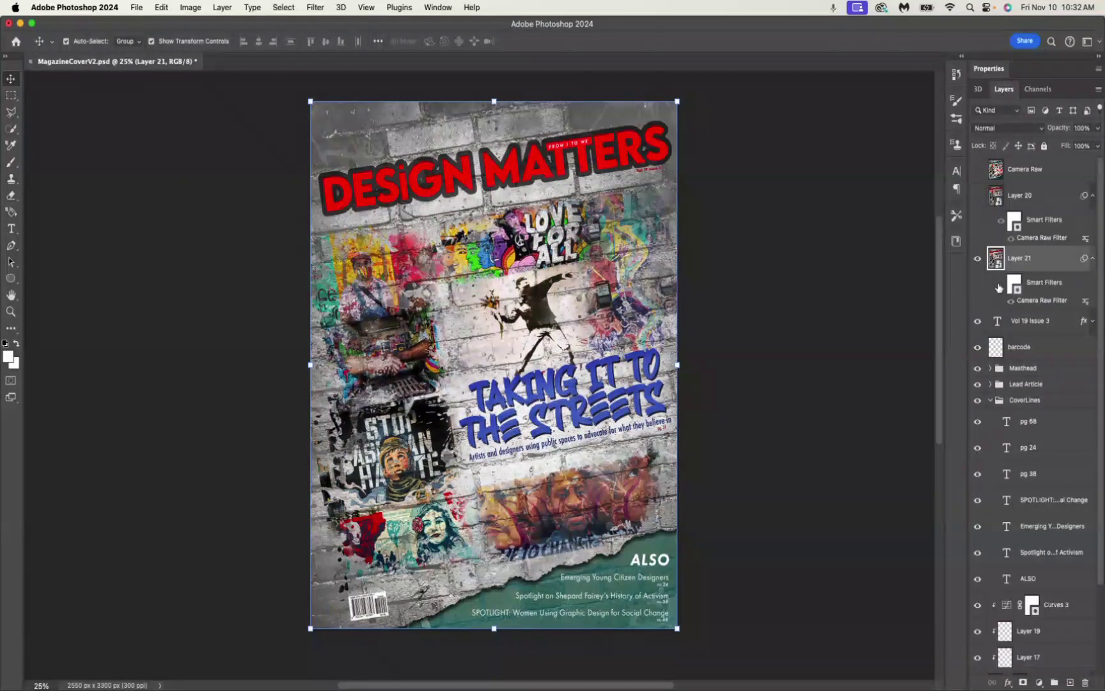
pyautogui.click(1001, 285)
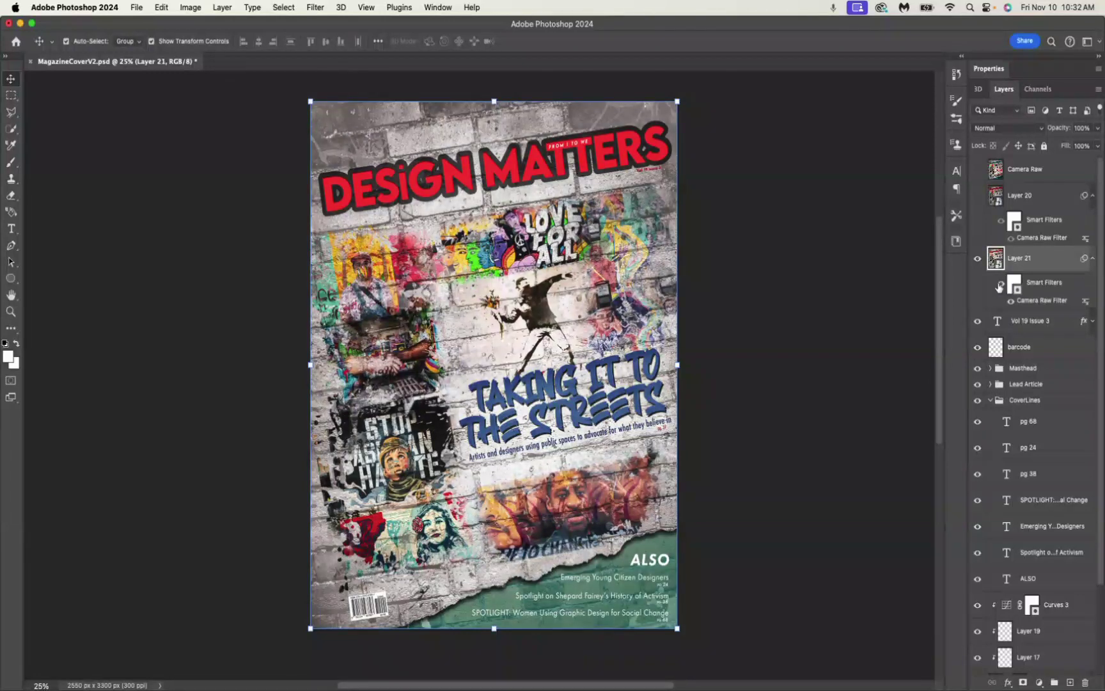
pyautogui.click(1001, 286)
pyautogui.click(1000, 285)
pyautogui.click(1011, 301)
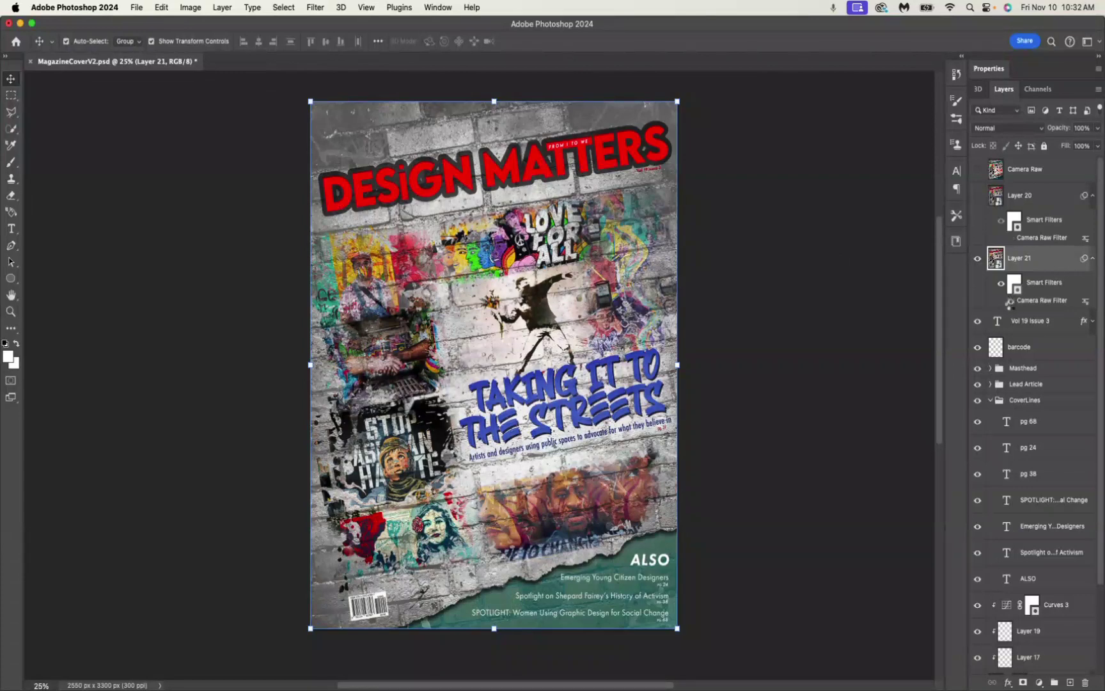
pyautogui.click(1012, 301)
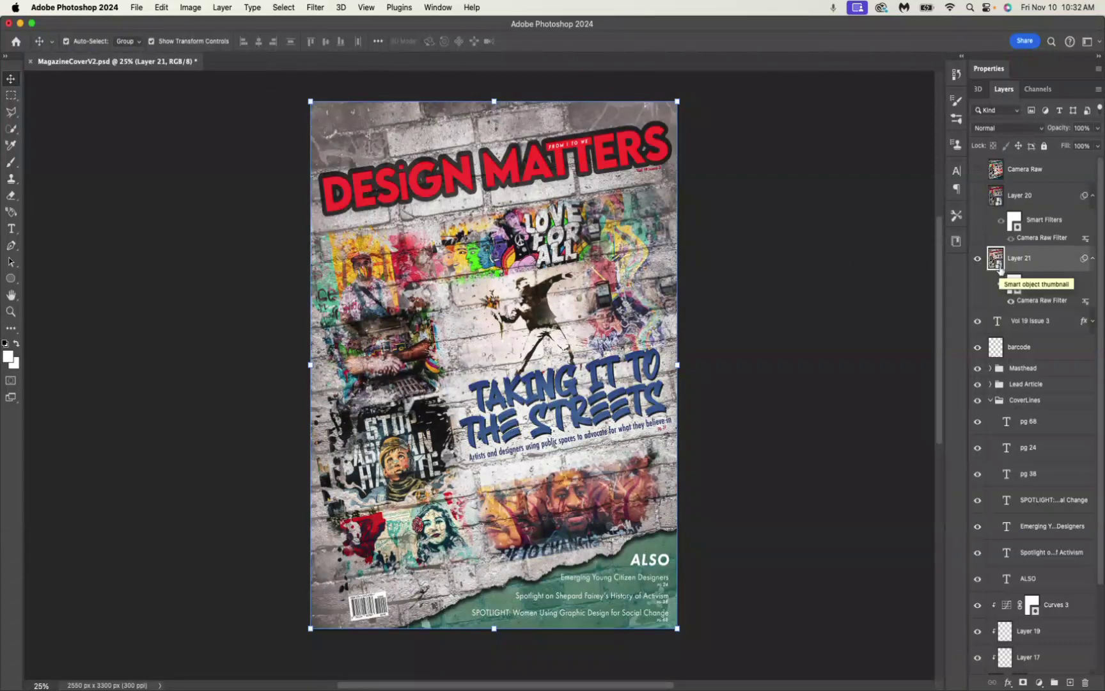
# - Compare the earlier Camera Raw layer with the new Layer 21 result by toggling its visibility, leaving it hidden
pyautogui.click(978, 171)
pyautogui.click(977, 171)
pyautogui.click(977, 170)
pyautogui.click(977, 170)
pyautogui.click(978, 170)
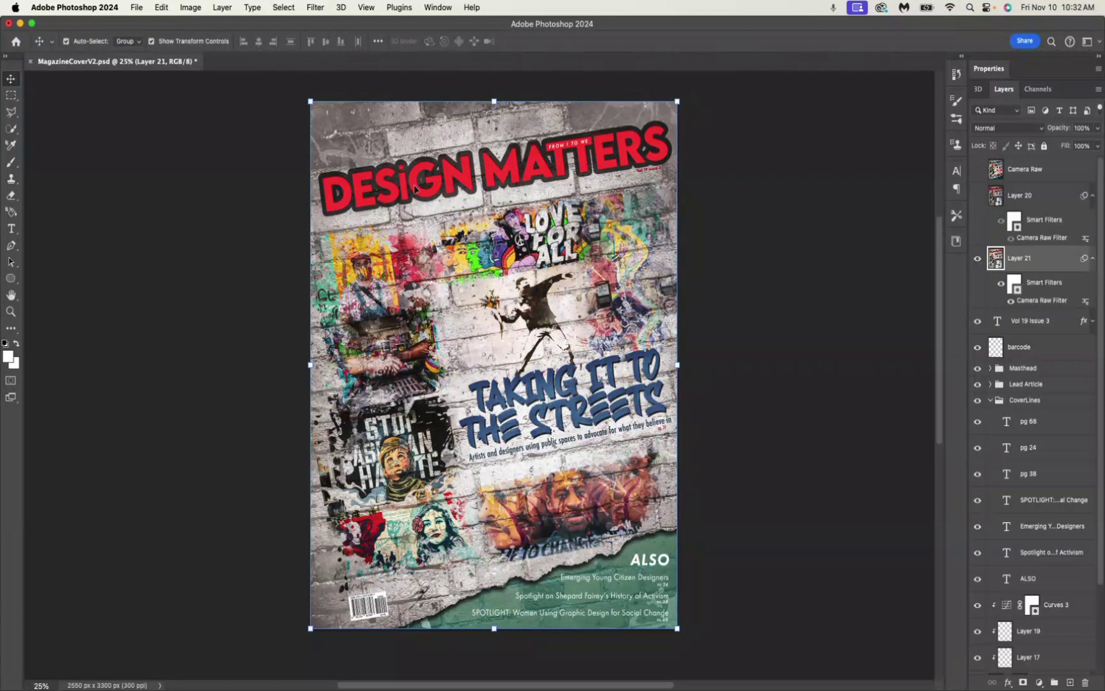